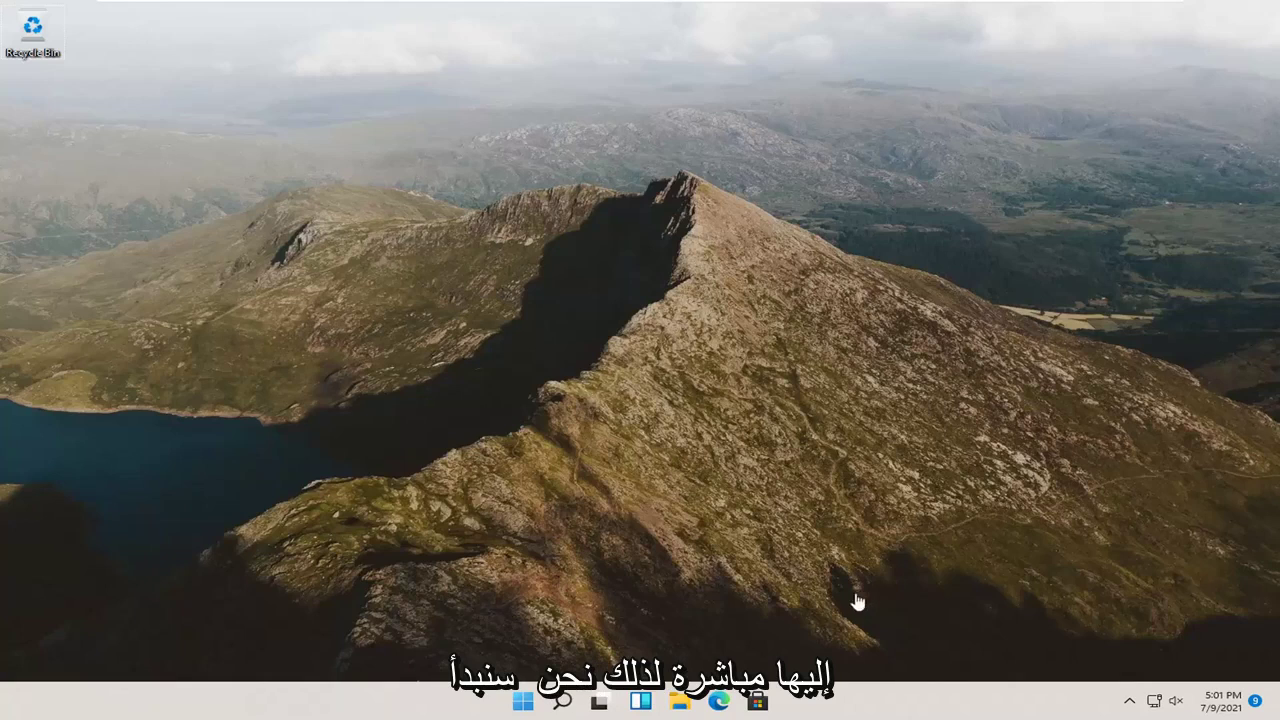
Step: Open the Edge browser, search the web for "recuva" and open CCleaner's Download Recuva page
click(716, 704)
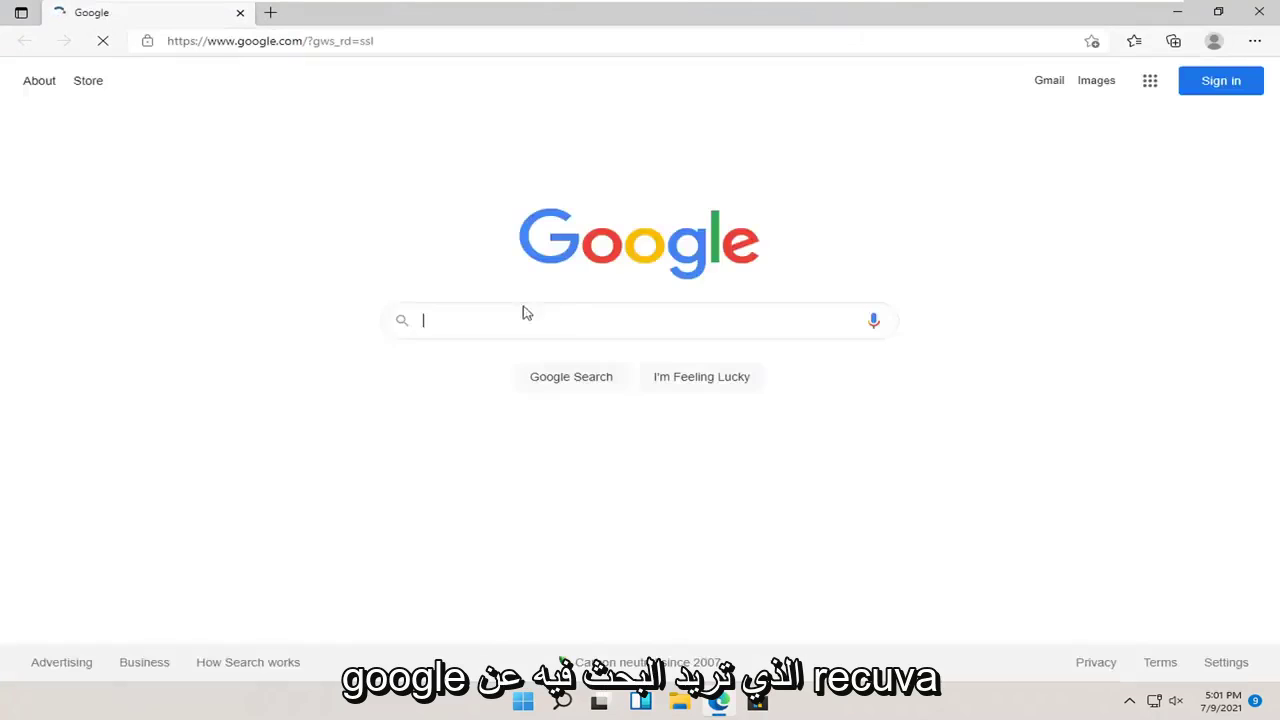
click(258, 40)
text(recuva)
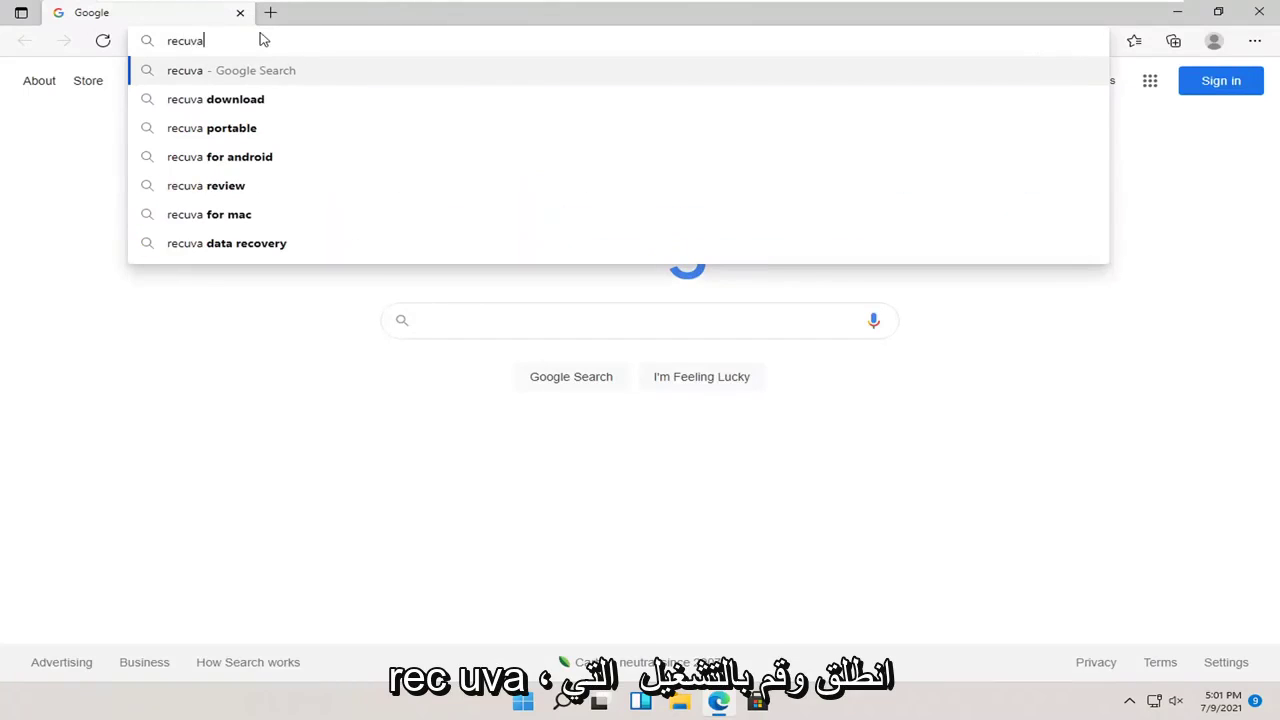
key(Return)
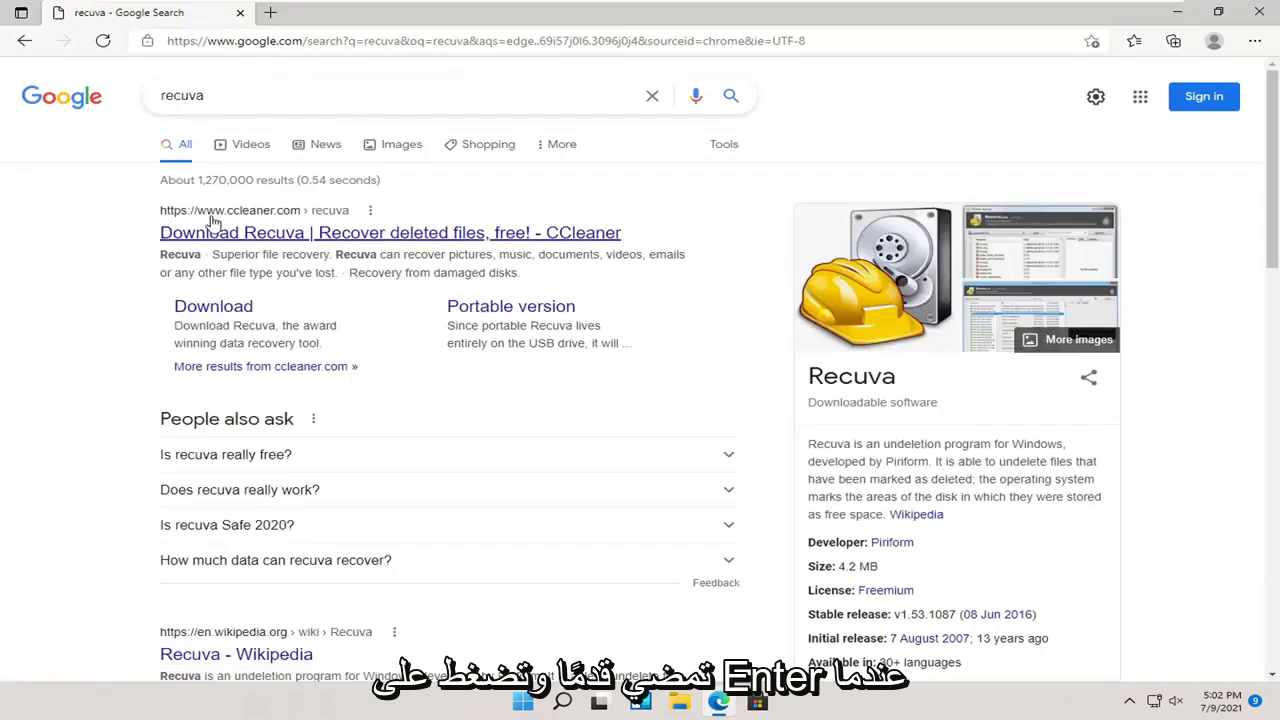
click(260, 236)
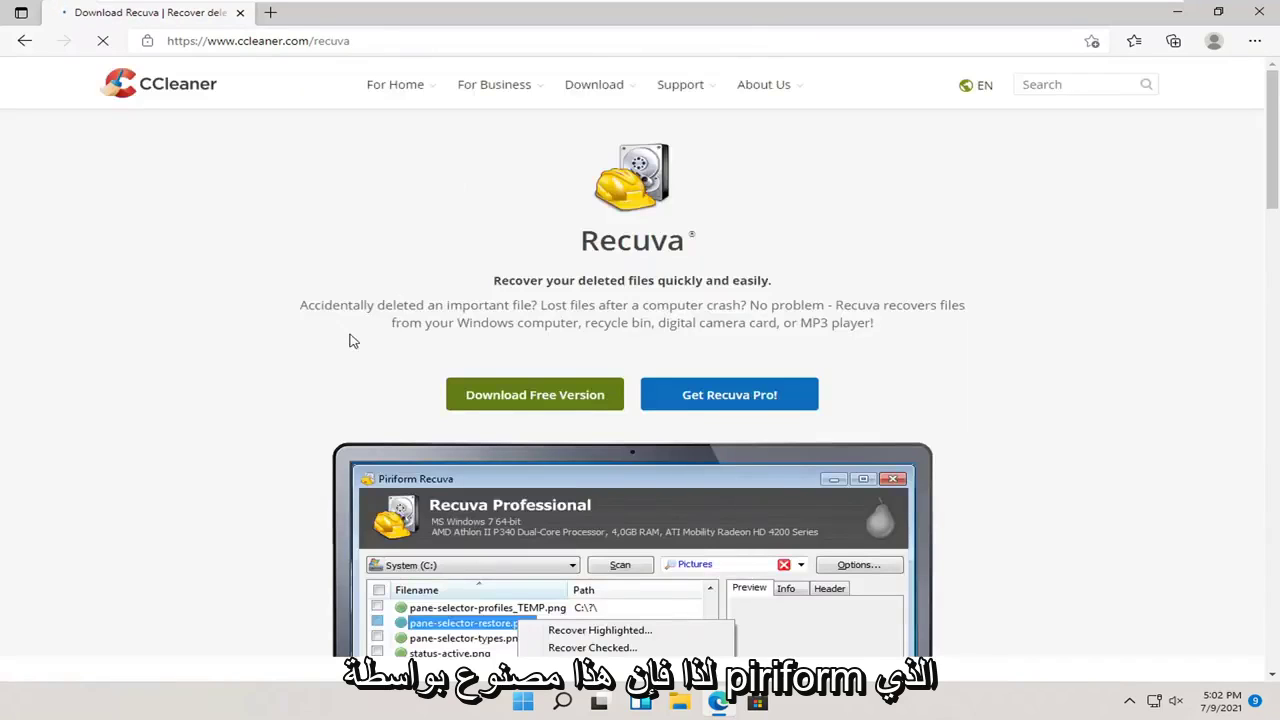
Step: Download the free version of Recuva from the CCleaner site
scroll(510, 341, down, 1)
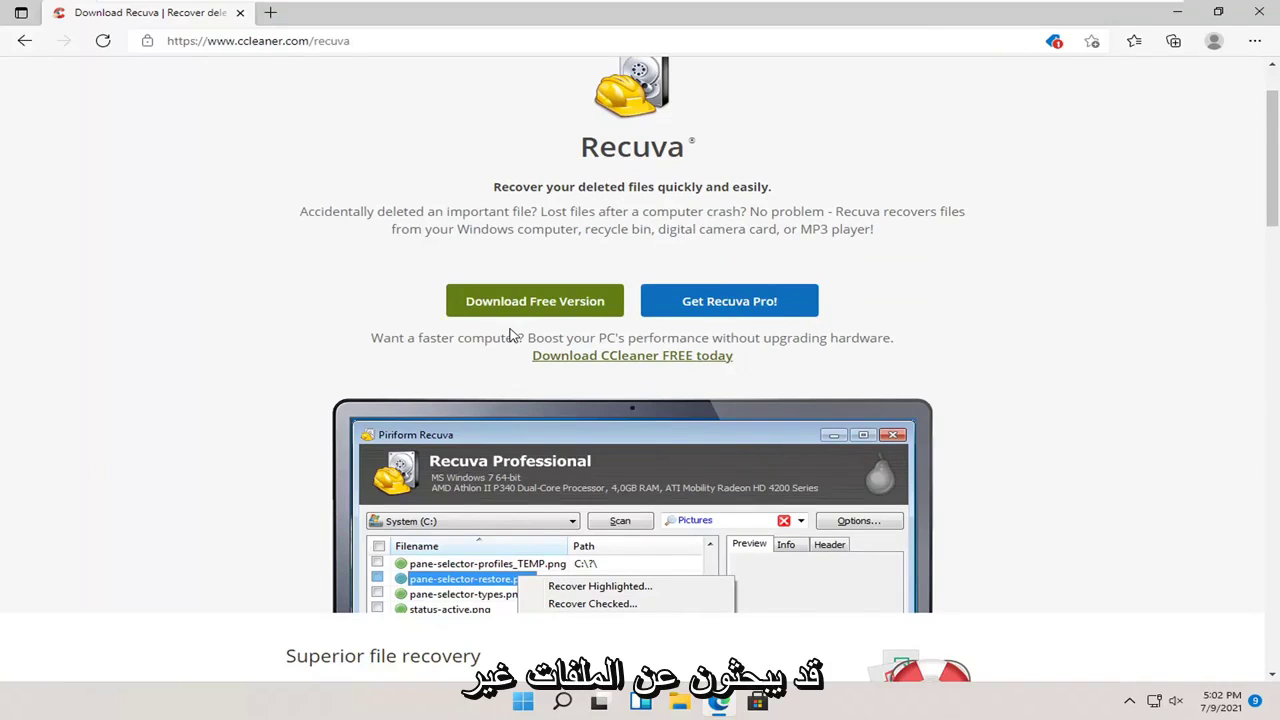
scroll(512, 335, down, 3)
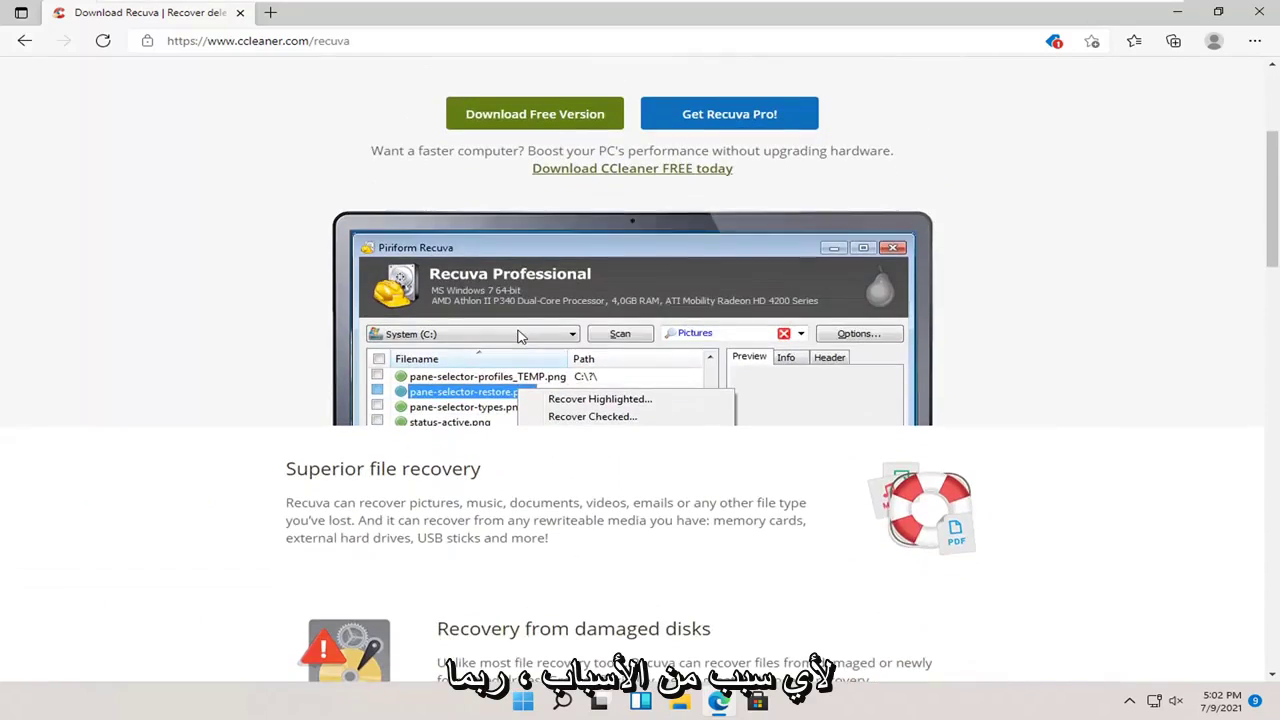
scroll(518, 337, up, 5)
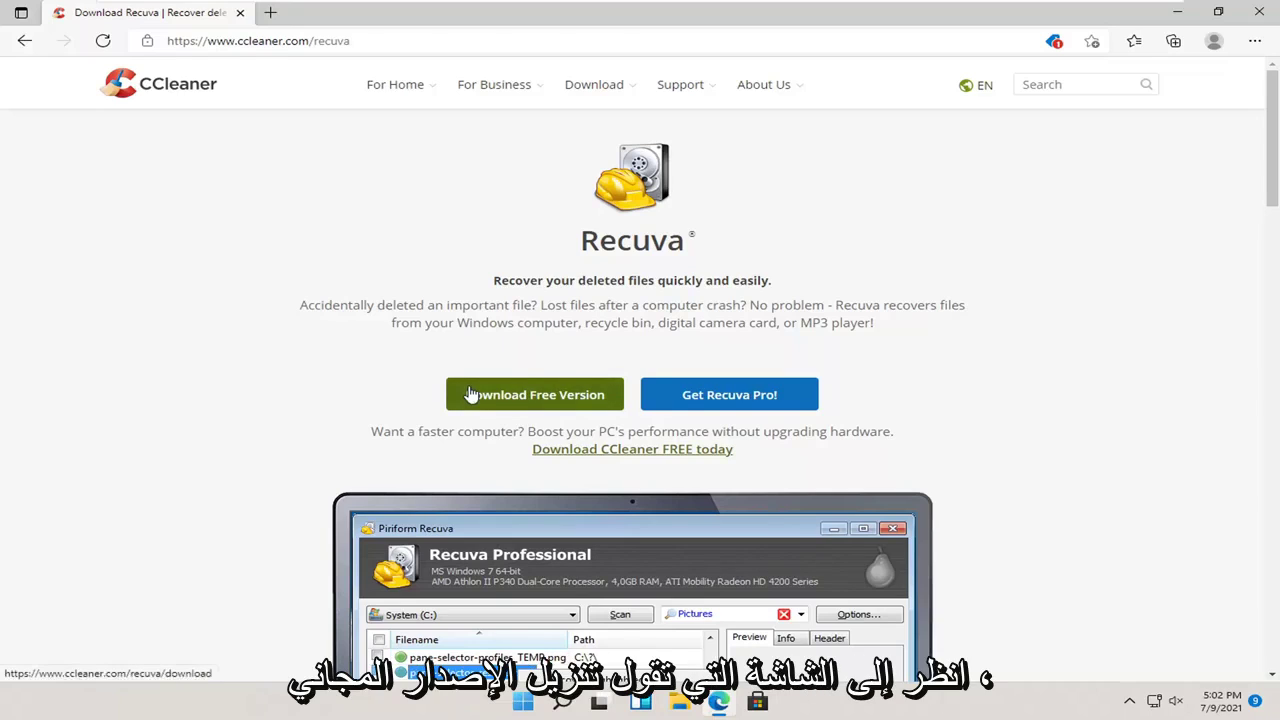
click(569, 404)
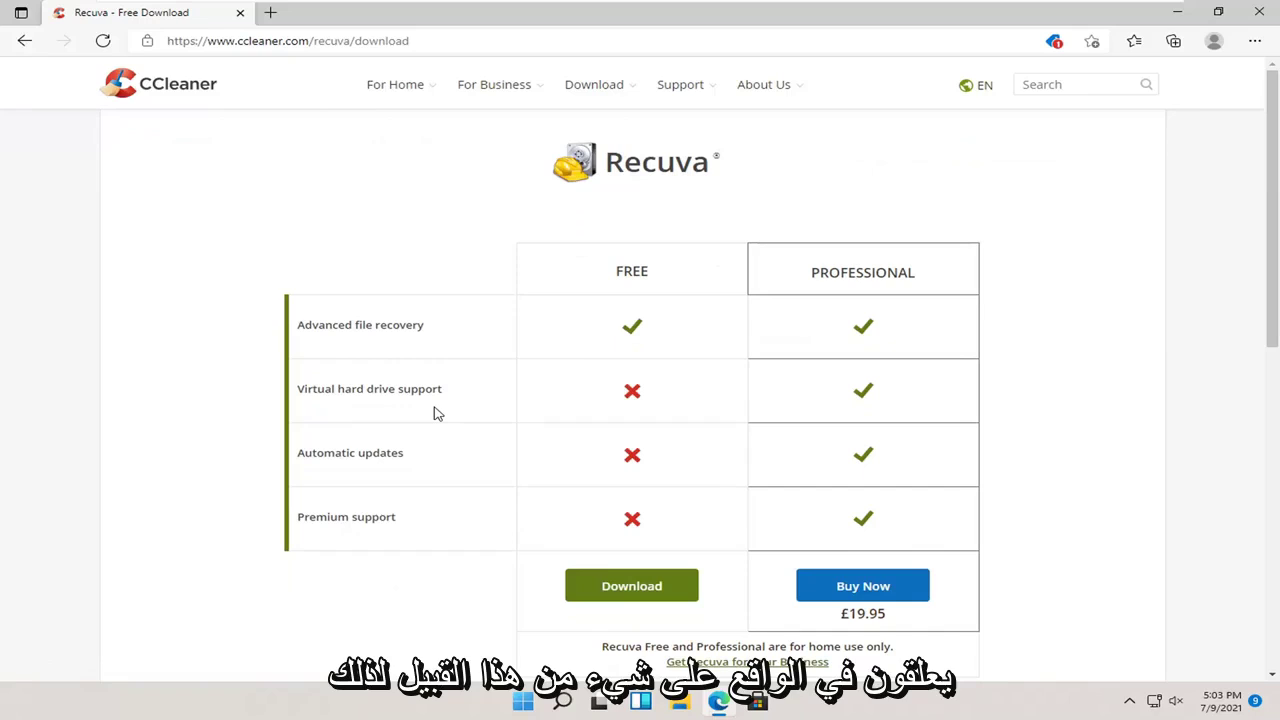
scroll(440, 400, down, 1)
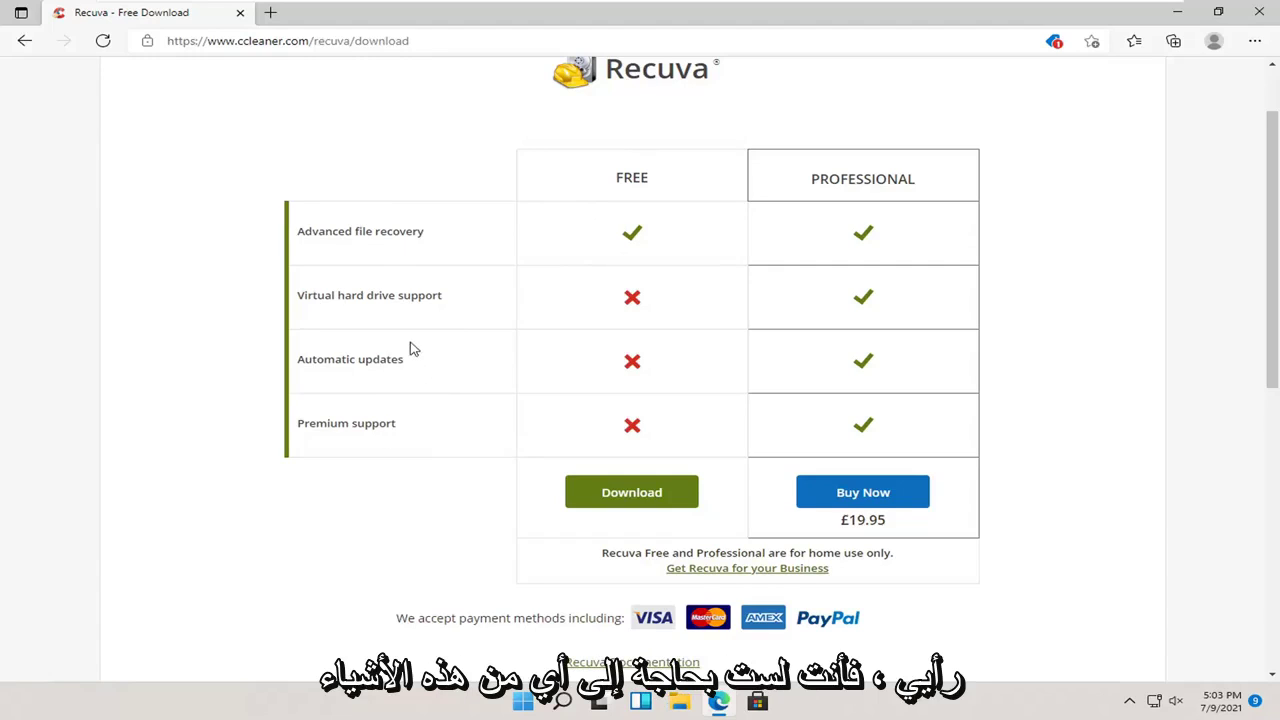
click(607, 495)
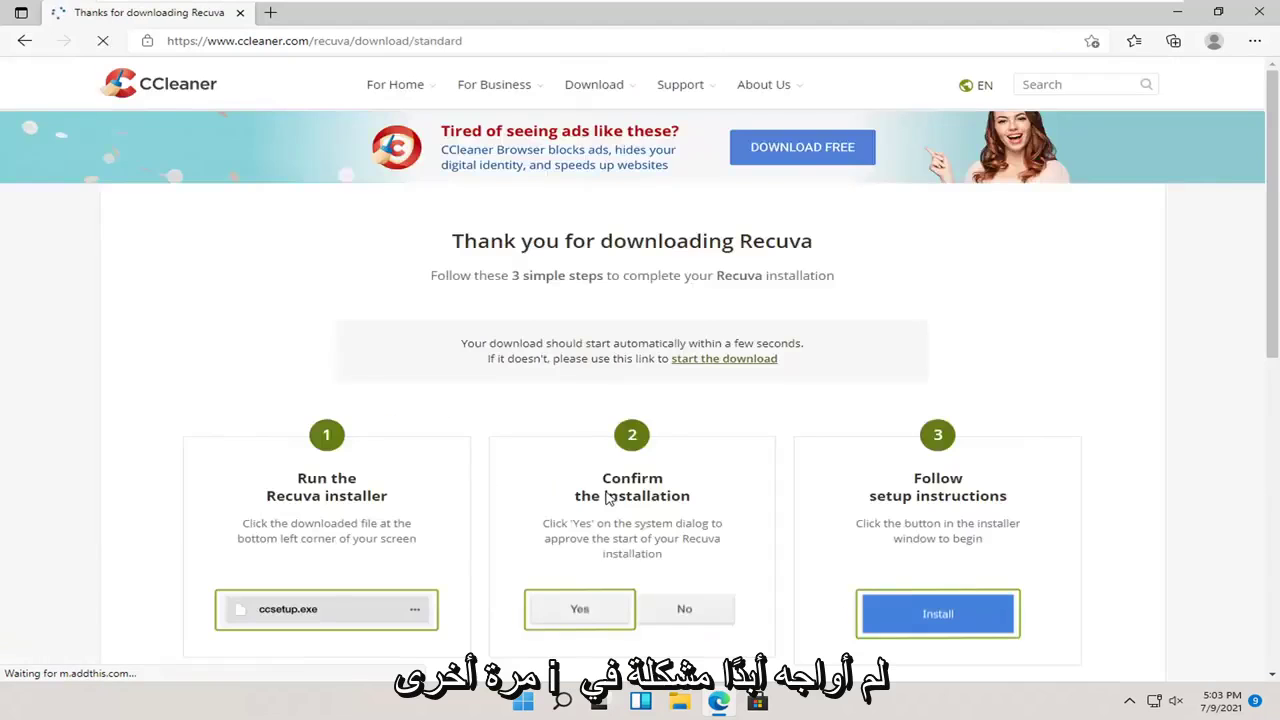
Step: Run the downloaded rcsetup153.exe installer, allow it to make changes, and move its setup window slightly higher
scroll(543, 434, down, 2)
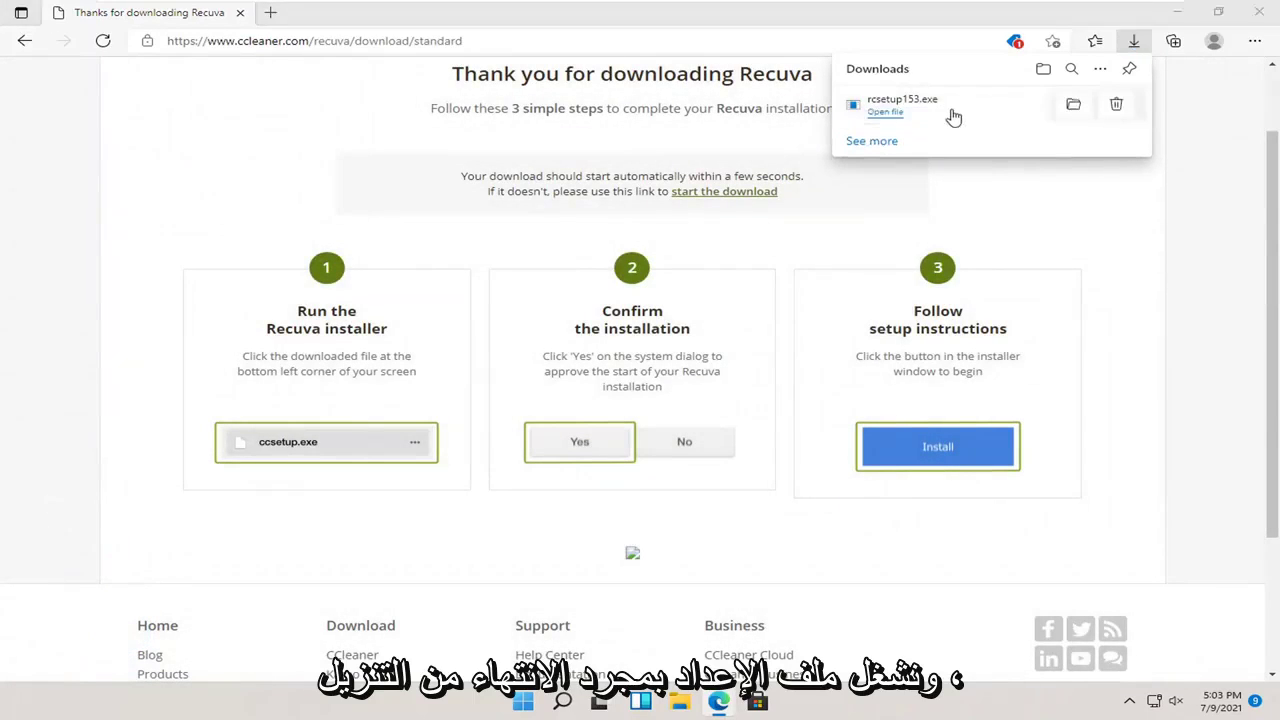
click(953, 117)
click(530, 487)
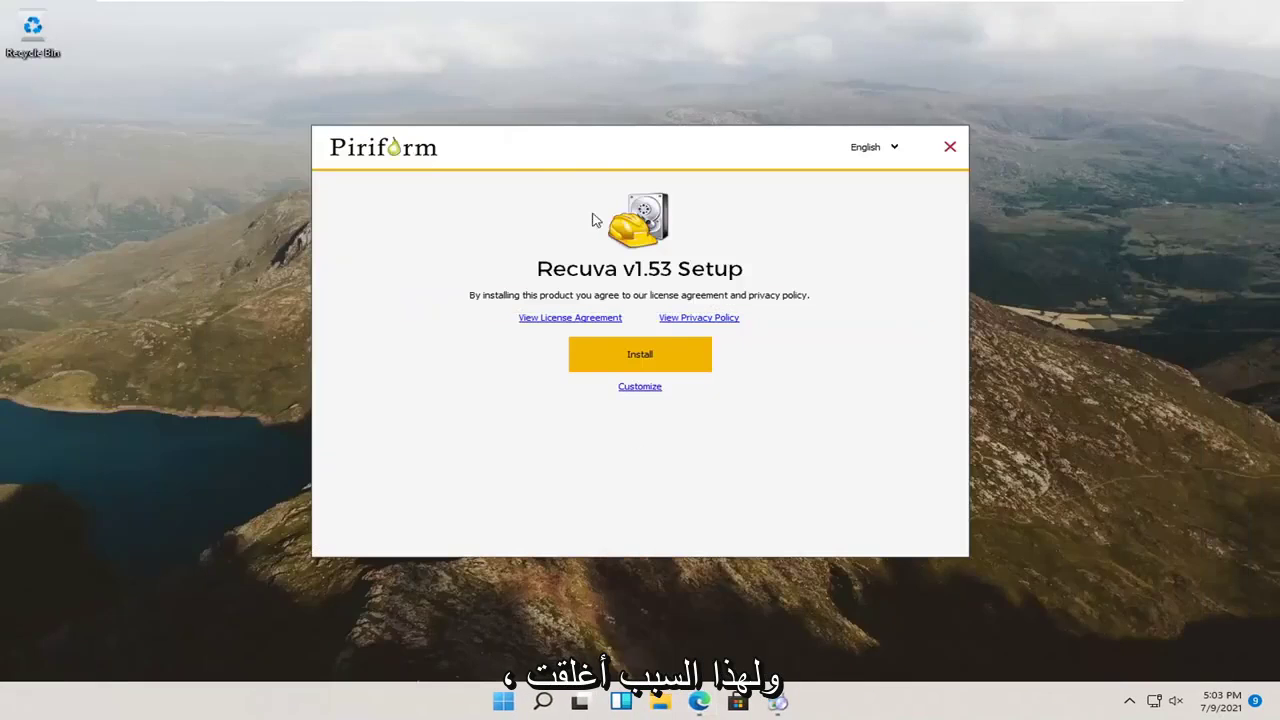
drag(586, 140, 590, 125)
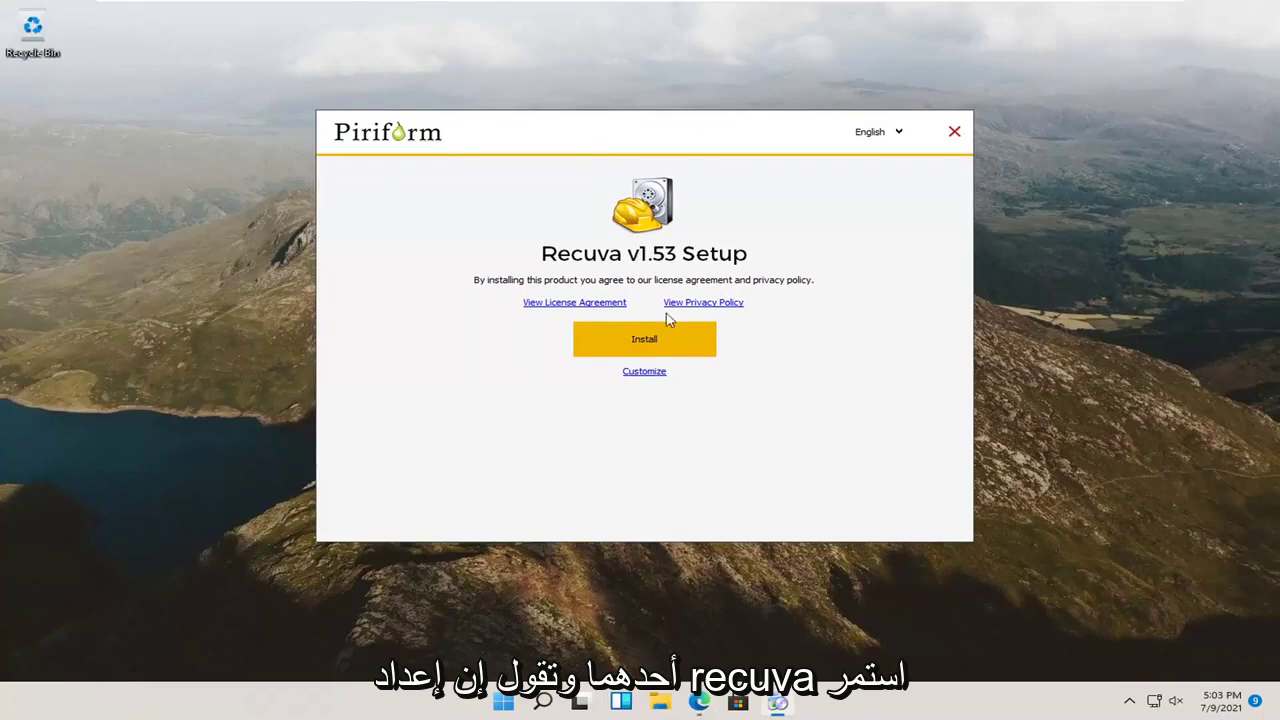
Step: Customize the Recuva setup so that only Add Desktop Shortcut stays enabled, and install the program
click(636, 373)
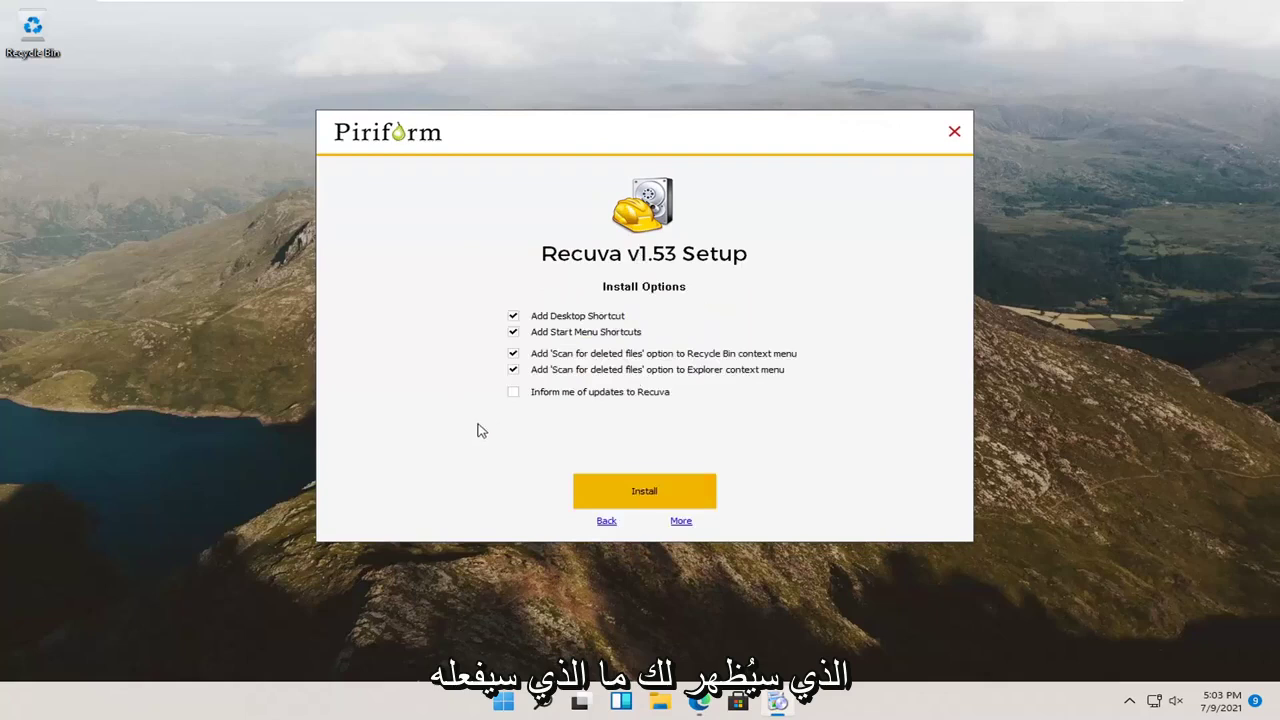
click(552, 320)
click(552, 336)
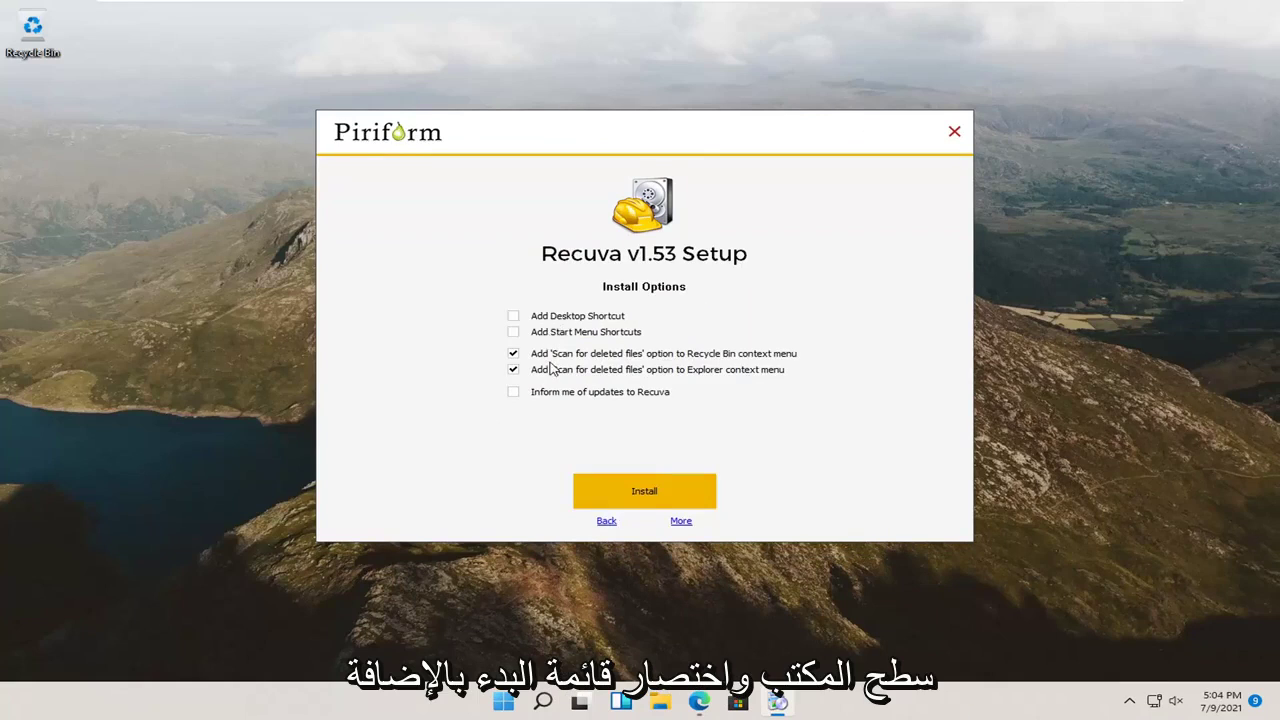
click(550, 355)
click(544, 372)
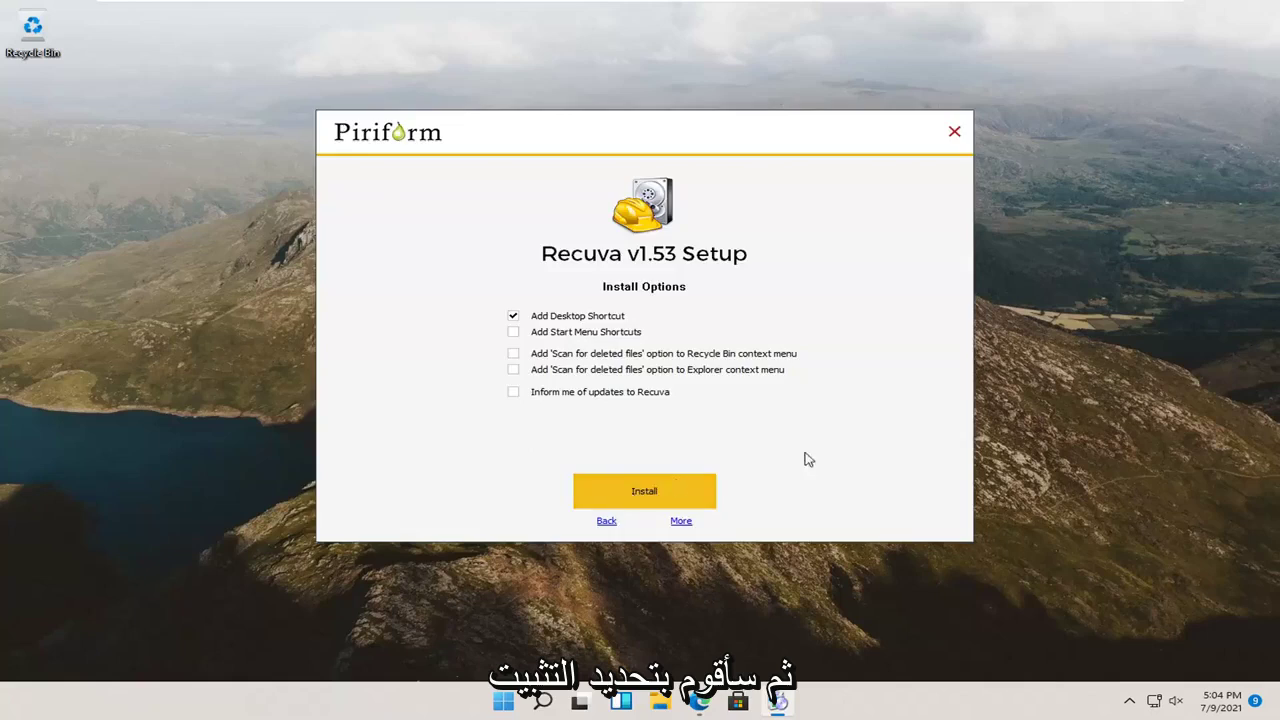
click(632, 493)
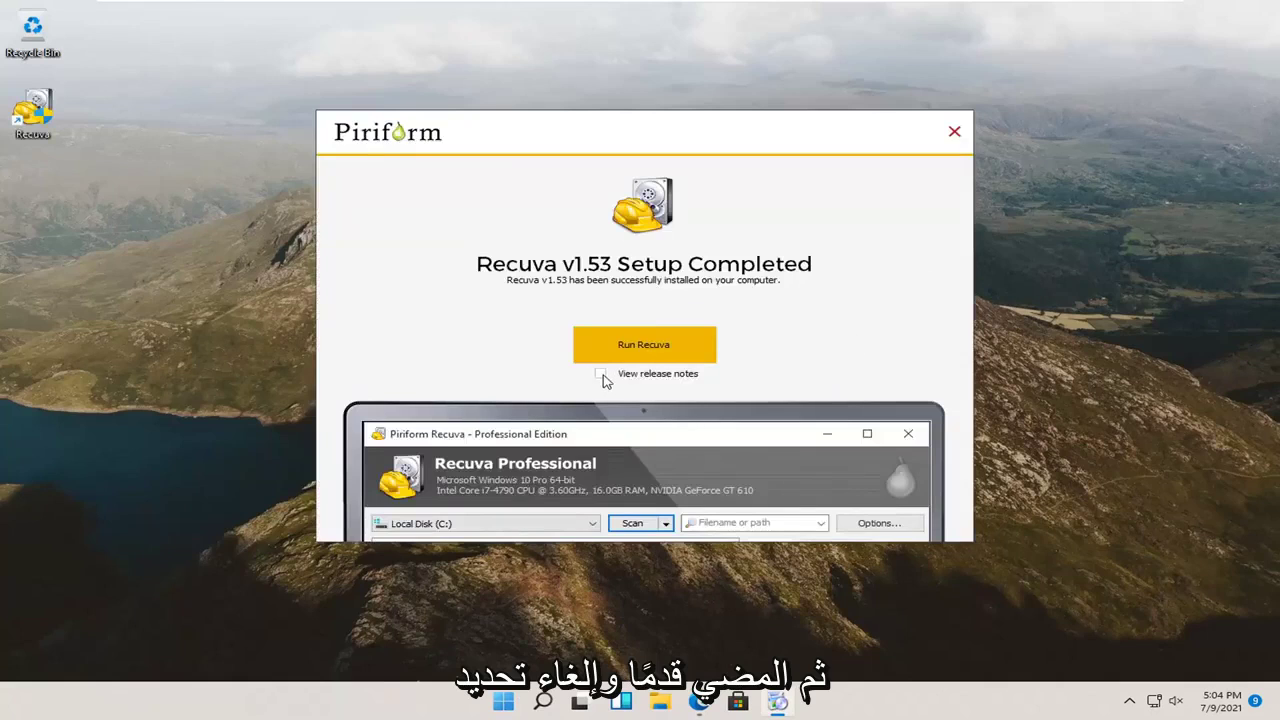
Step: Run Recuva without viewing the release notes and continue past the wizard's welcome page
click(601, 375)
click(641, 345)
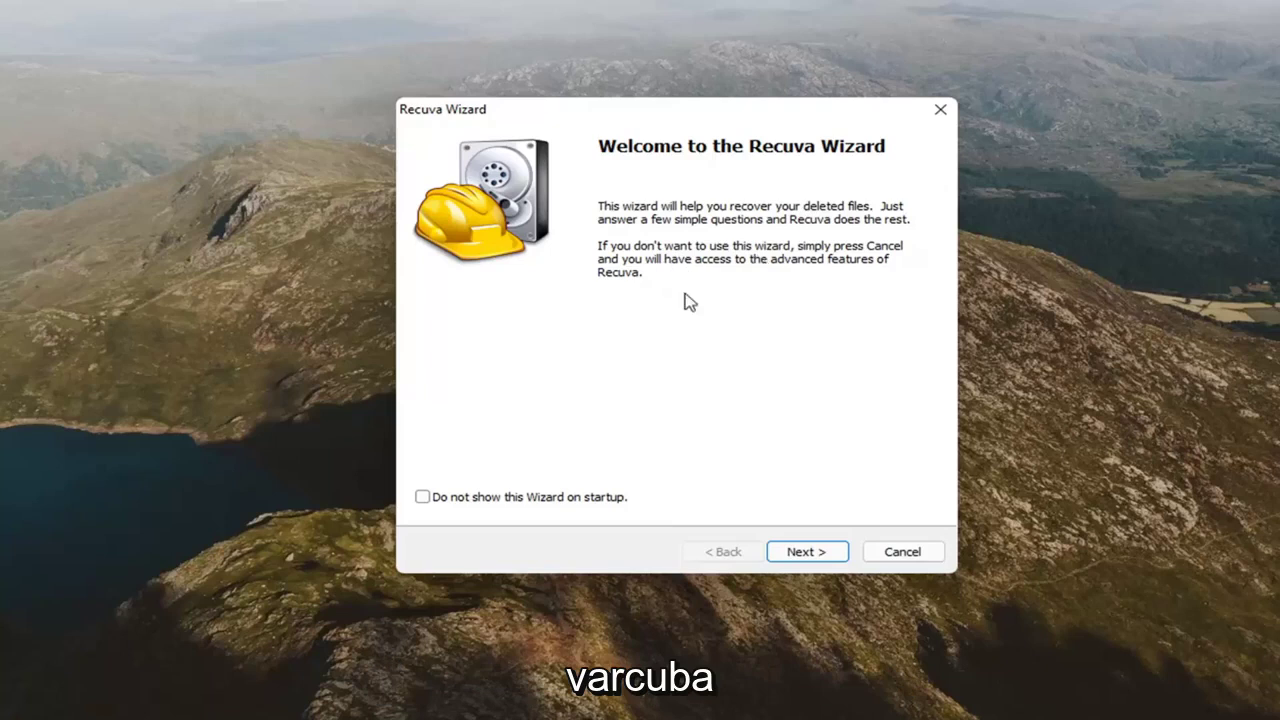
click(820, 558)
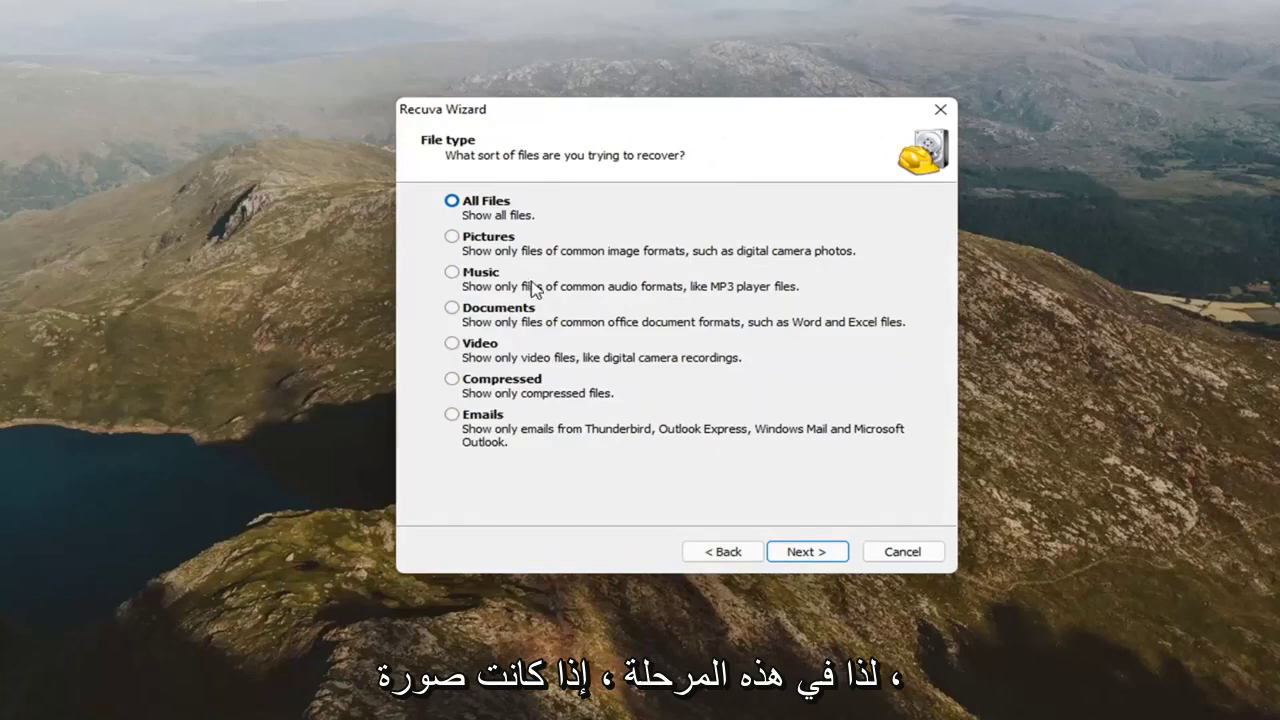
Step: Scan for All Files with the location set to "I'm not sure" and Deep Scan off, and dismiss the drive warning
click(806, 556)
click(469, 318)
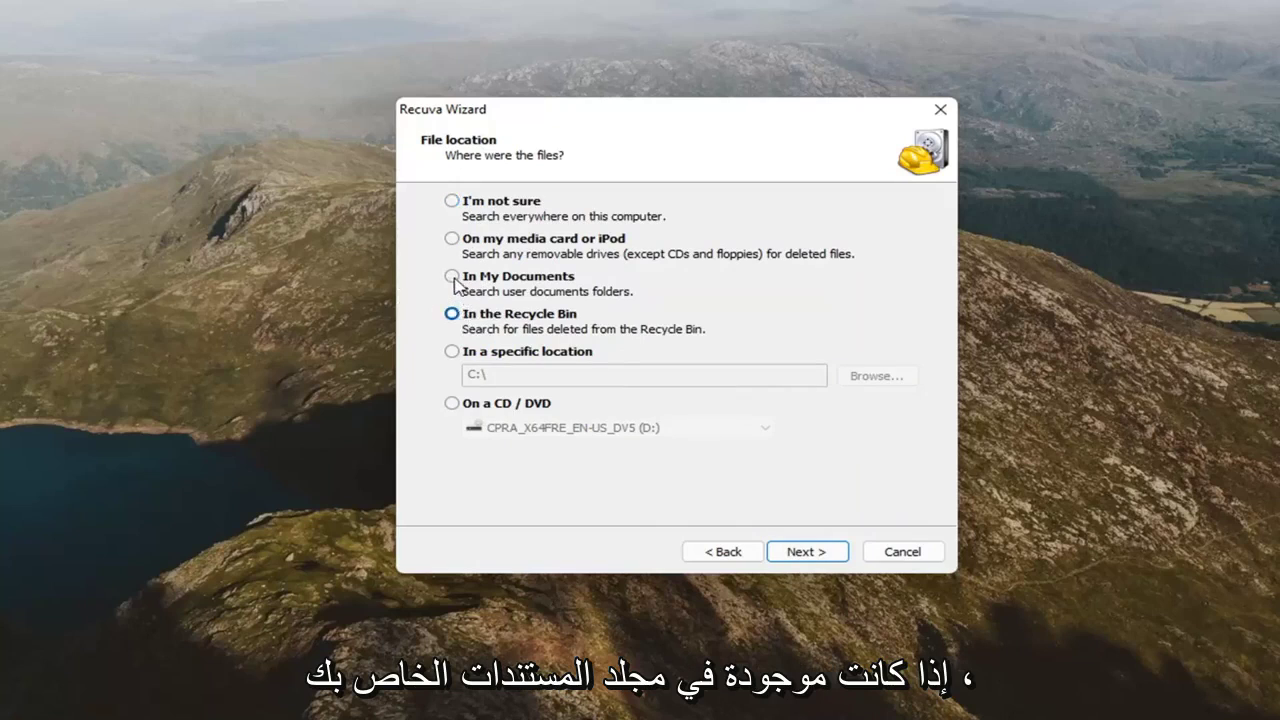
click(455, 280)
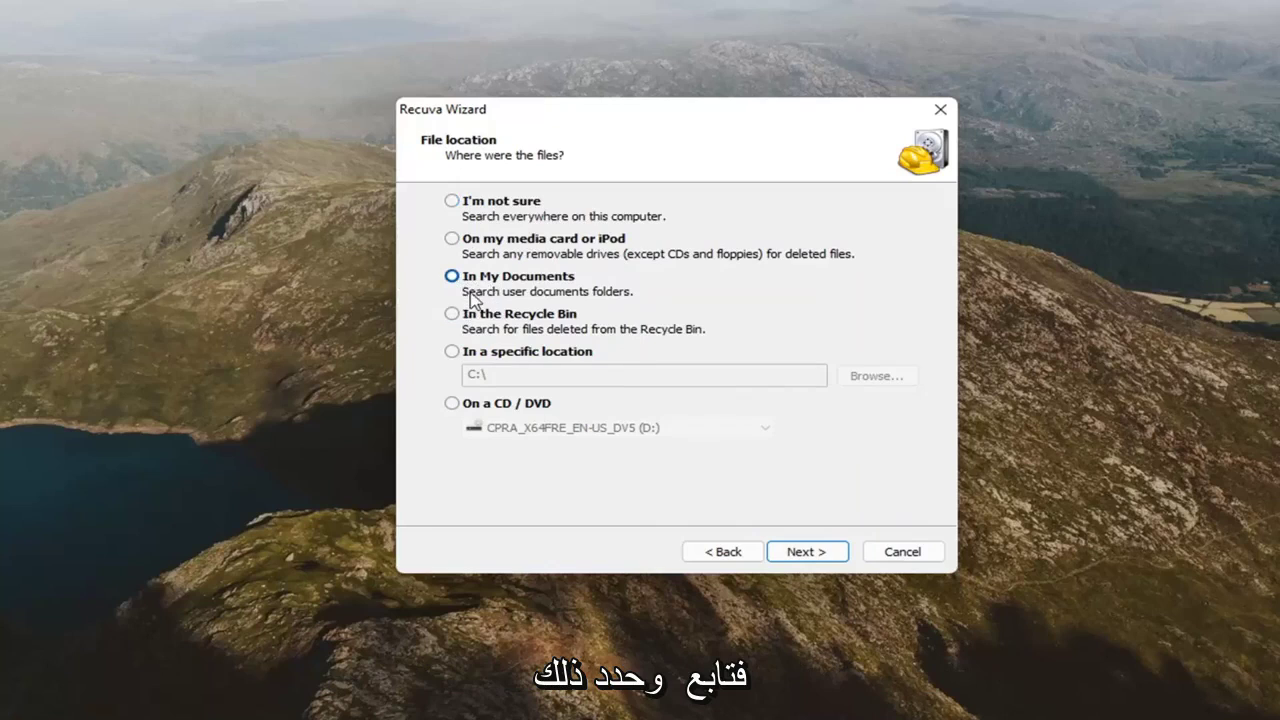
click(451, 202)
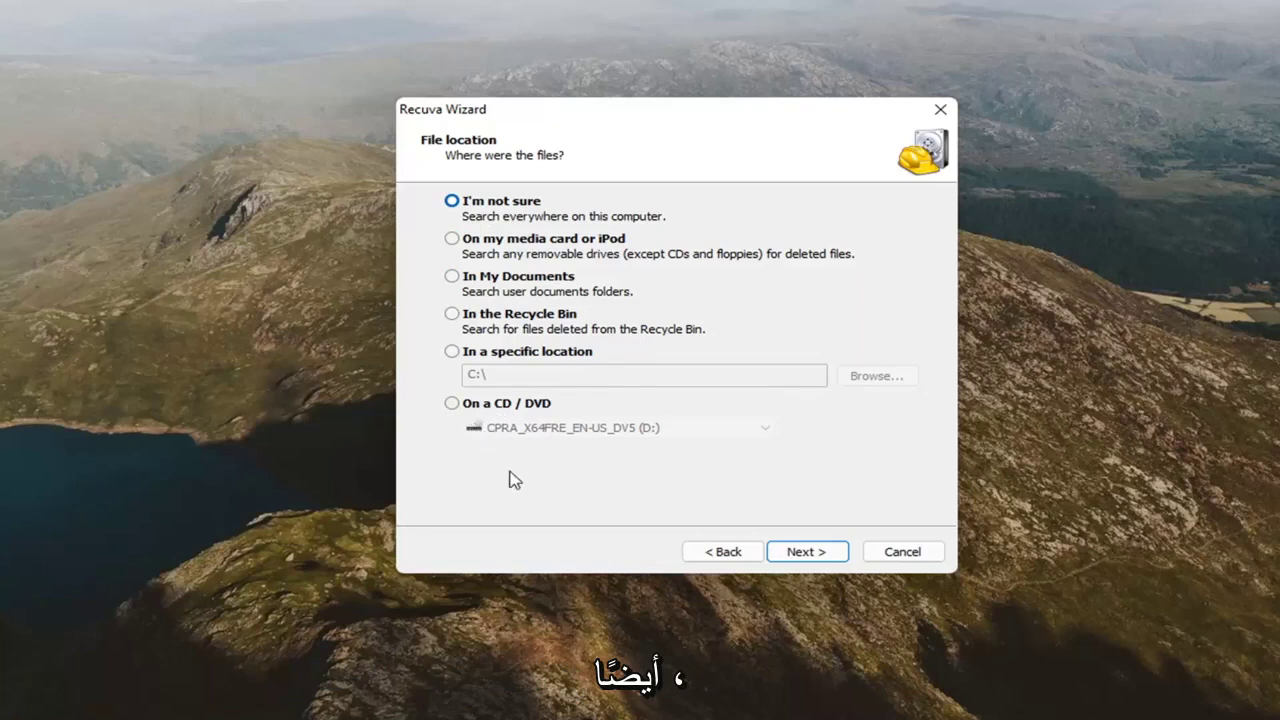
click(800, 553)
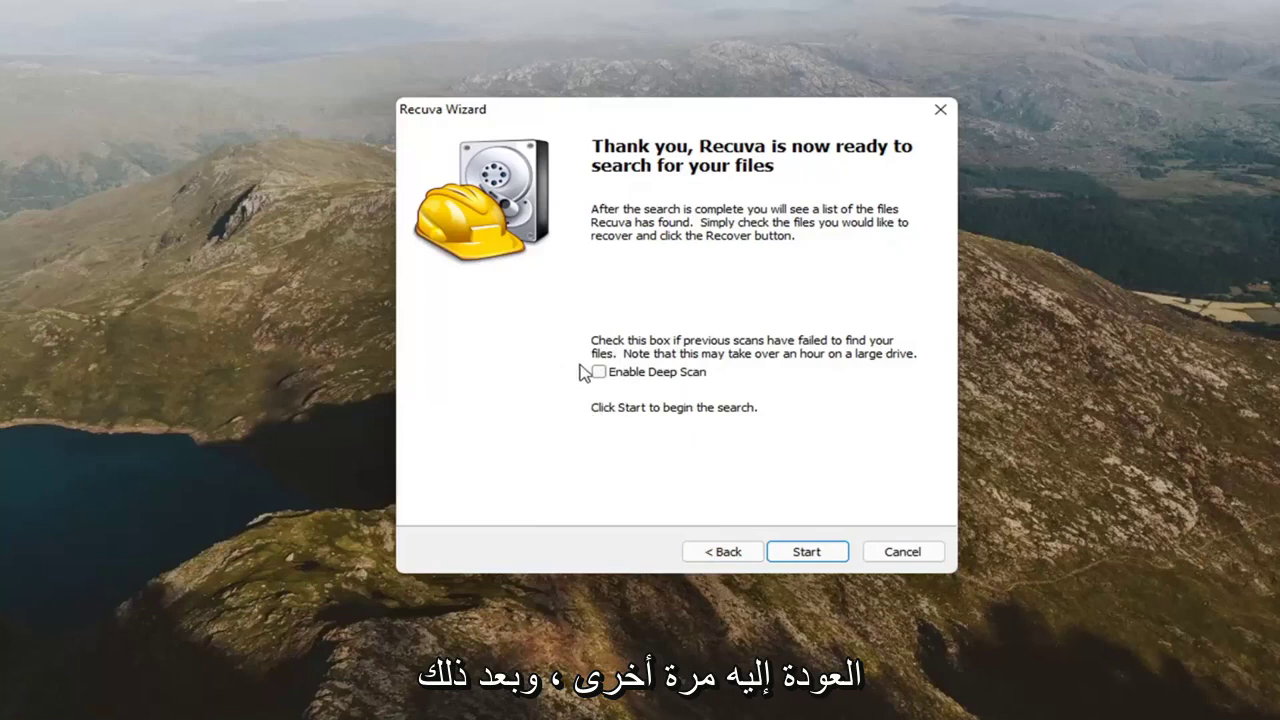
click(806, 553)
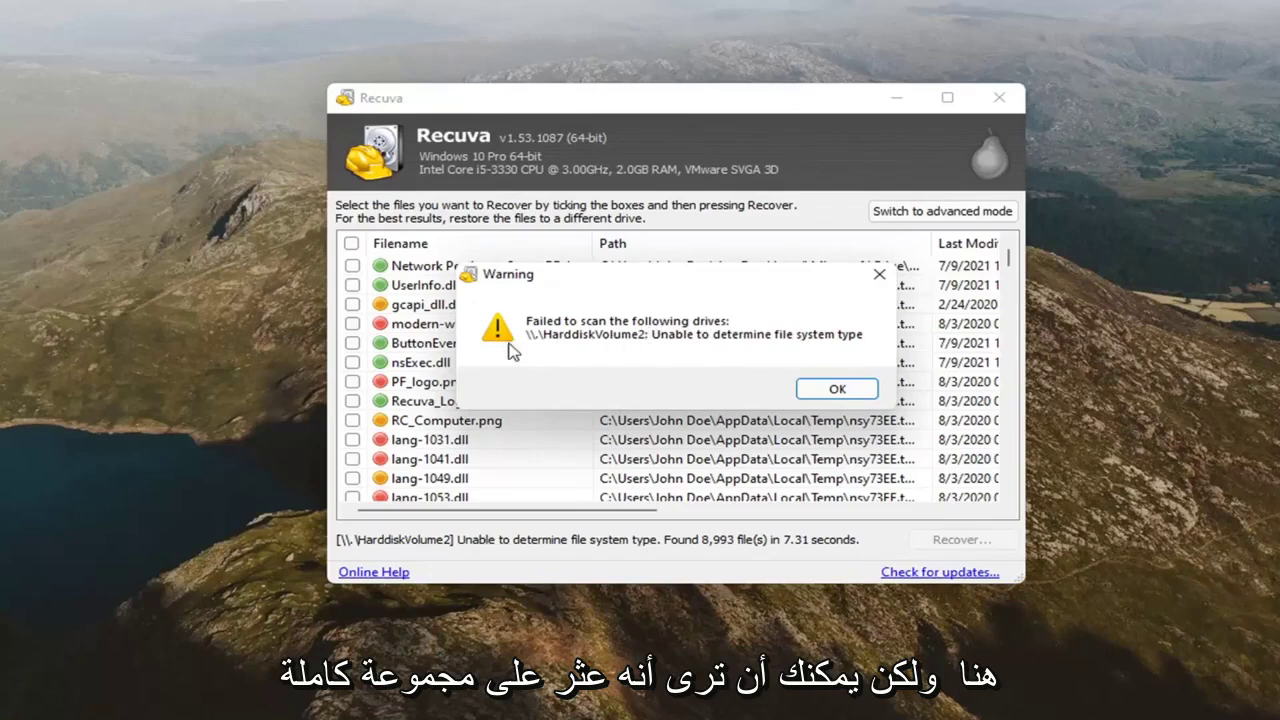
click(838, 389)
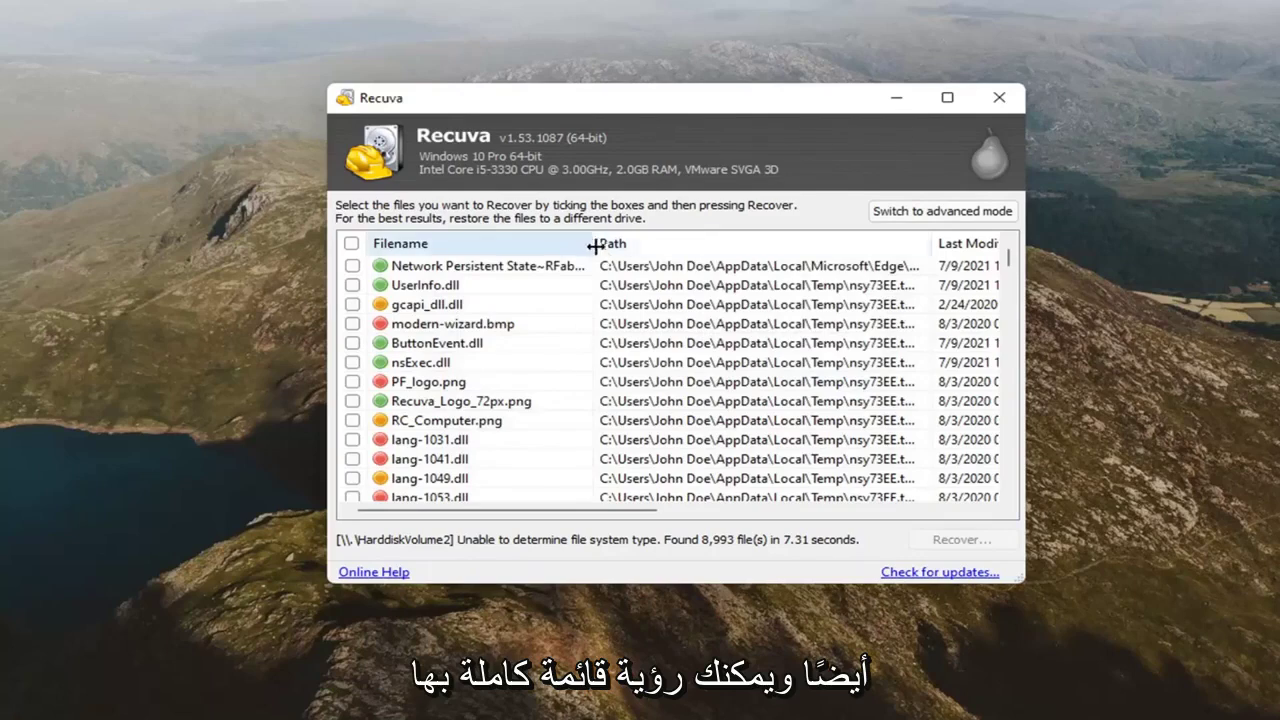
Step: Enlarge the Recuva results window and widen the Filename and Path columns
drag(592, 245, 636, 249)
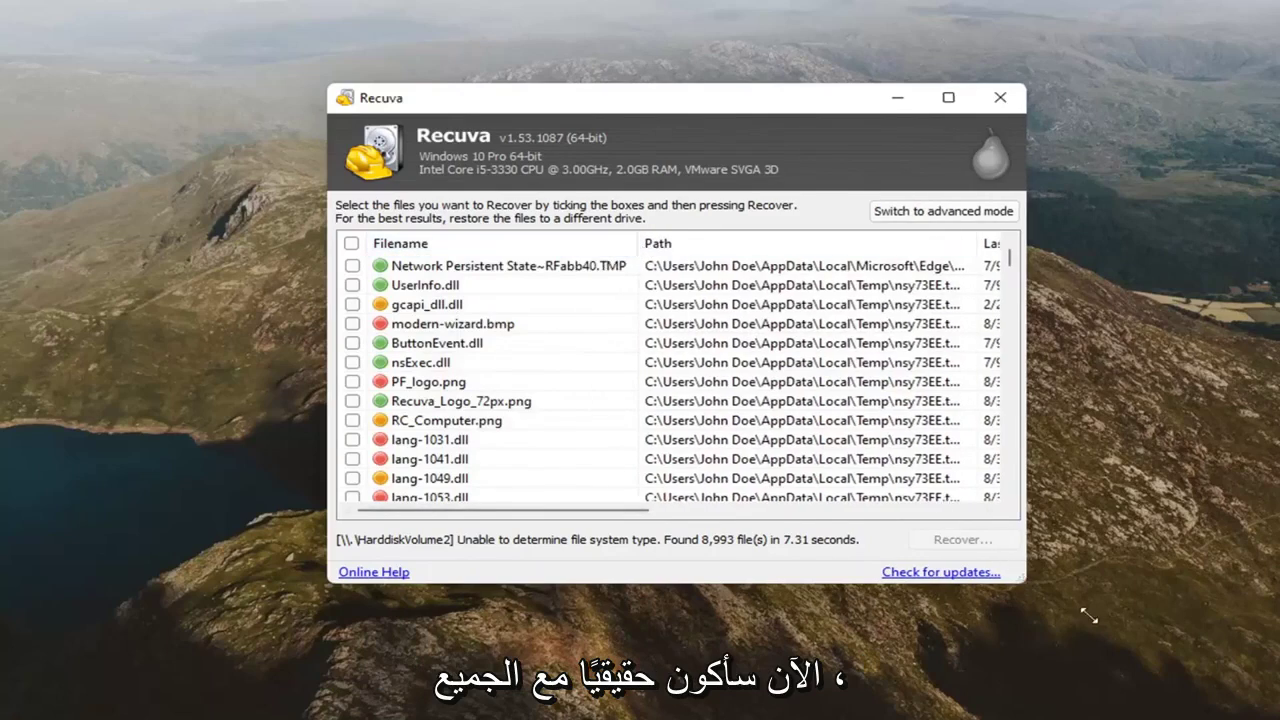
drag(1022, 580, 1204, 646)
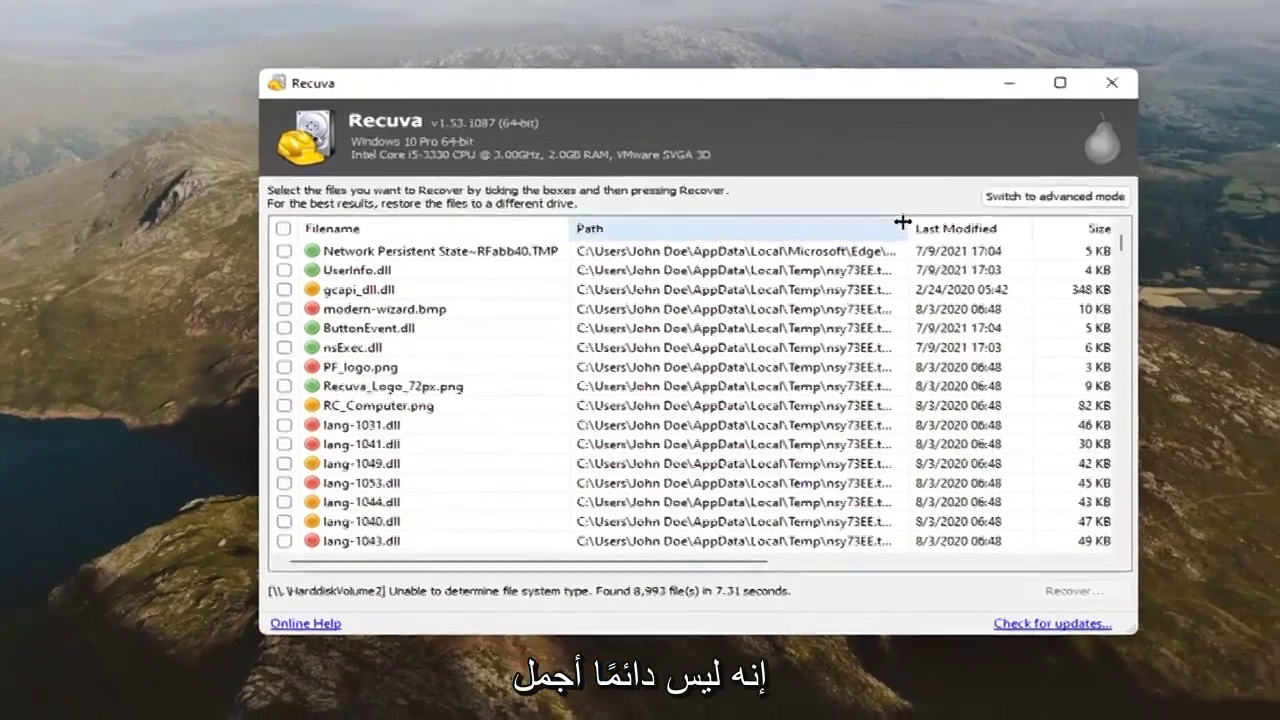
drag(977, 243, 1047, 255)
Step: Sort the found files by path
scroll(470, 355, up, 5)
click(1010, 223)
click(603, 222)
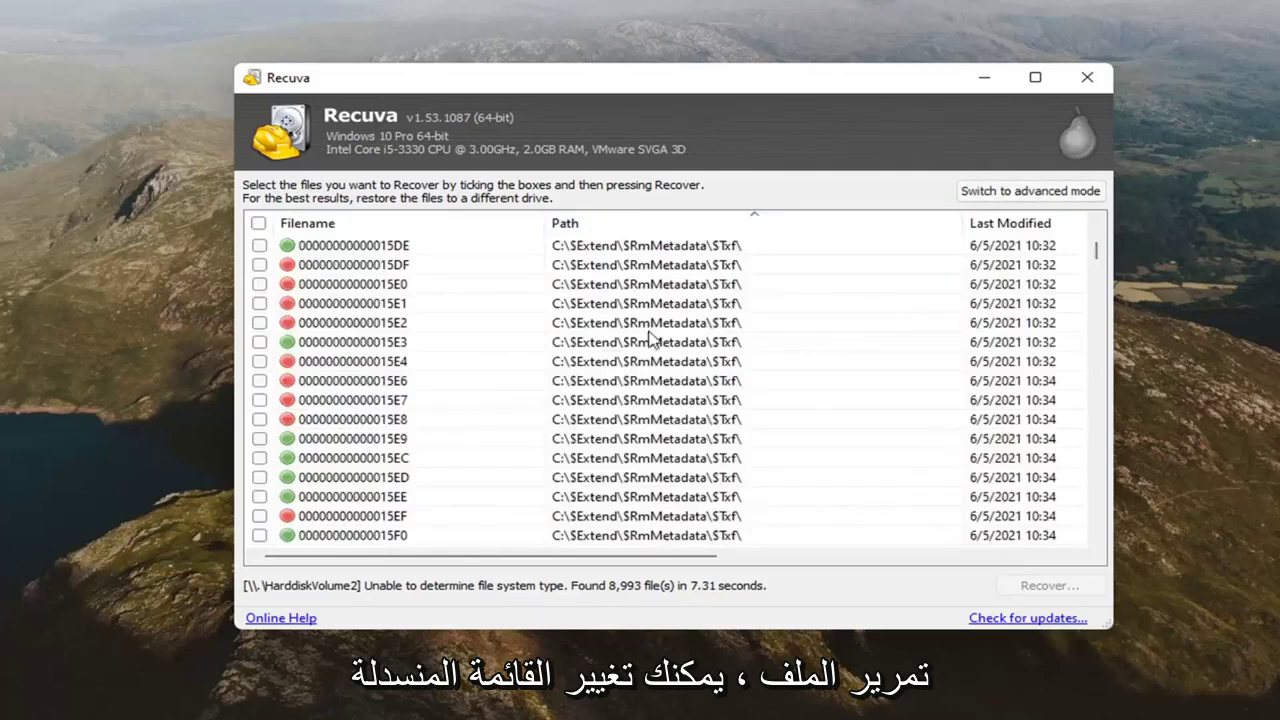
Step: Look through the sorted results down to the C:\Windows entries and check the columns beyond Last Modified
drag(1097, 249, 1075, 530)
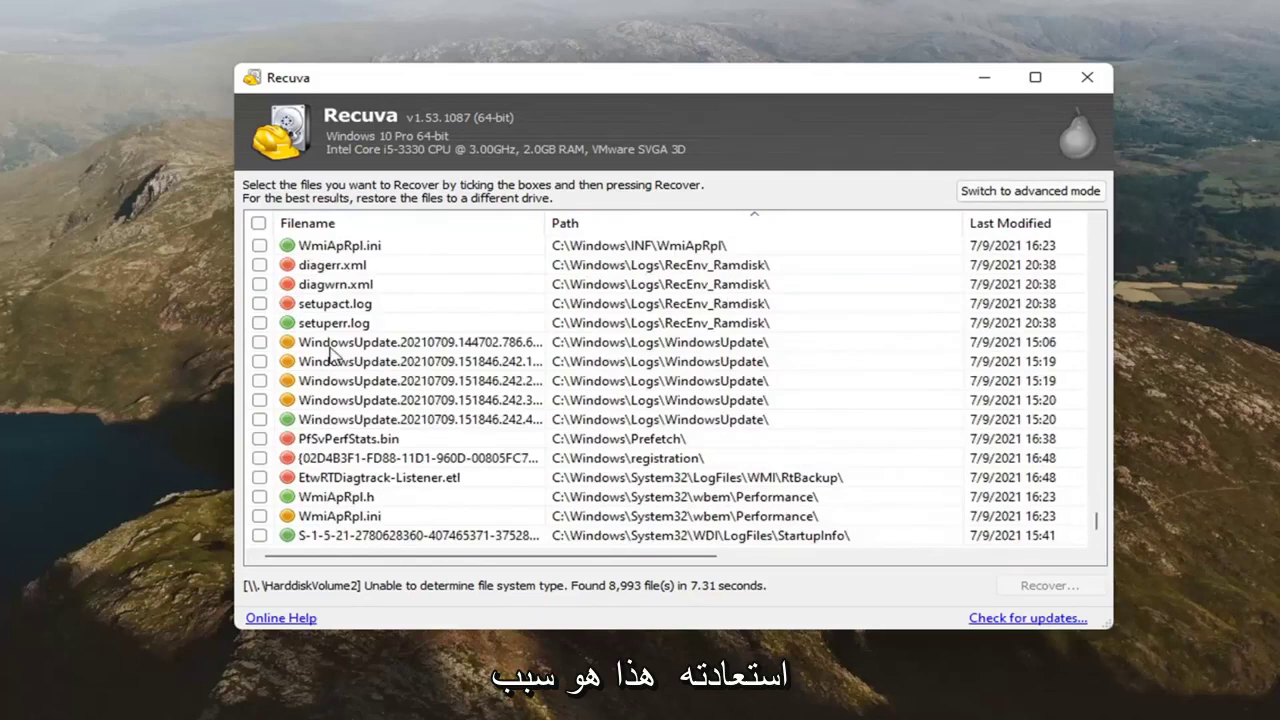
scroll(333, 352, up, 5)
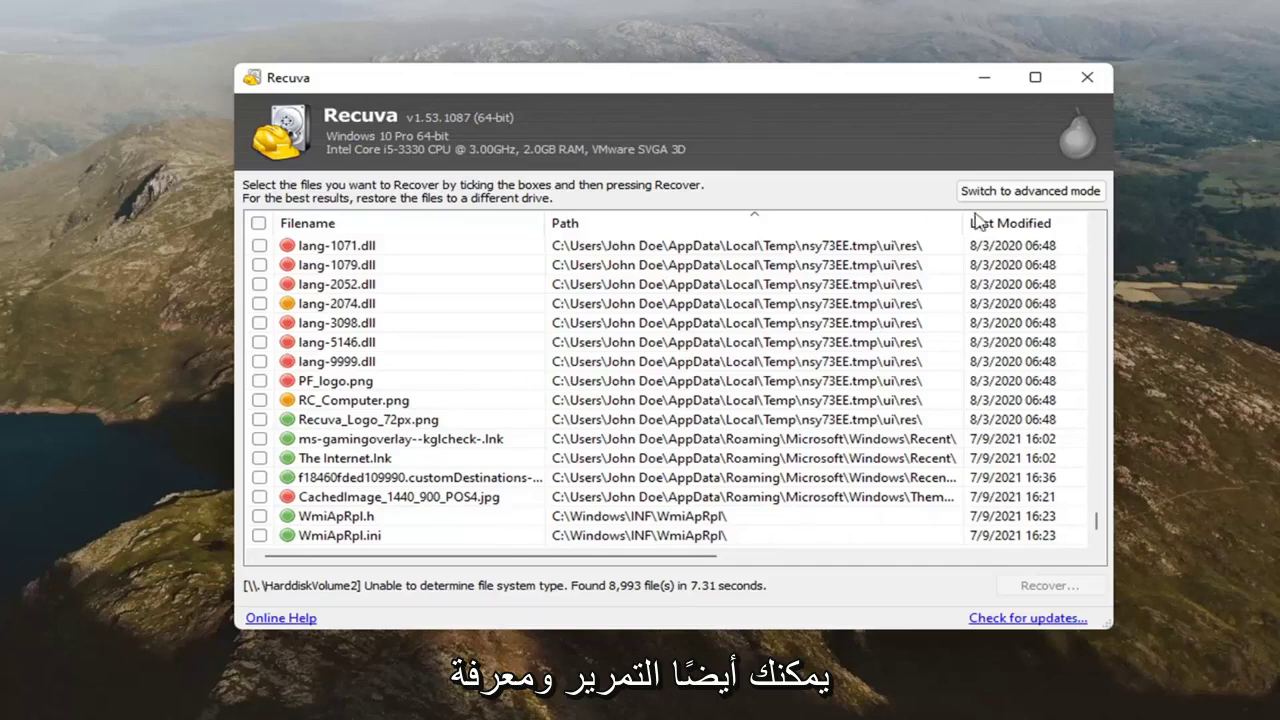
drag(590, 558, 884, 560)
drag(594, 558, 302, 558)
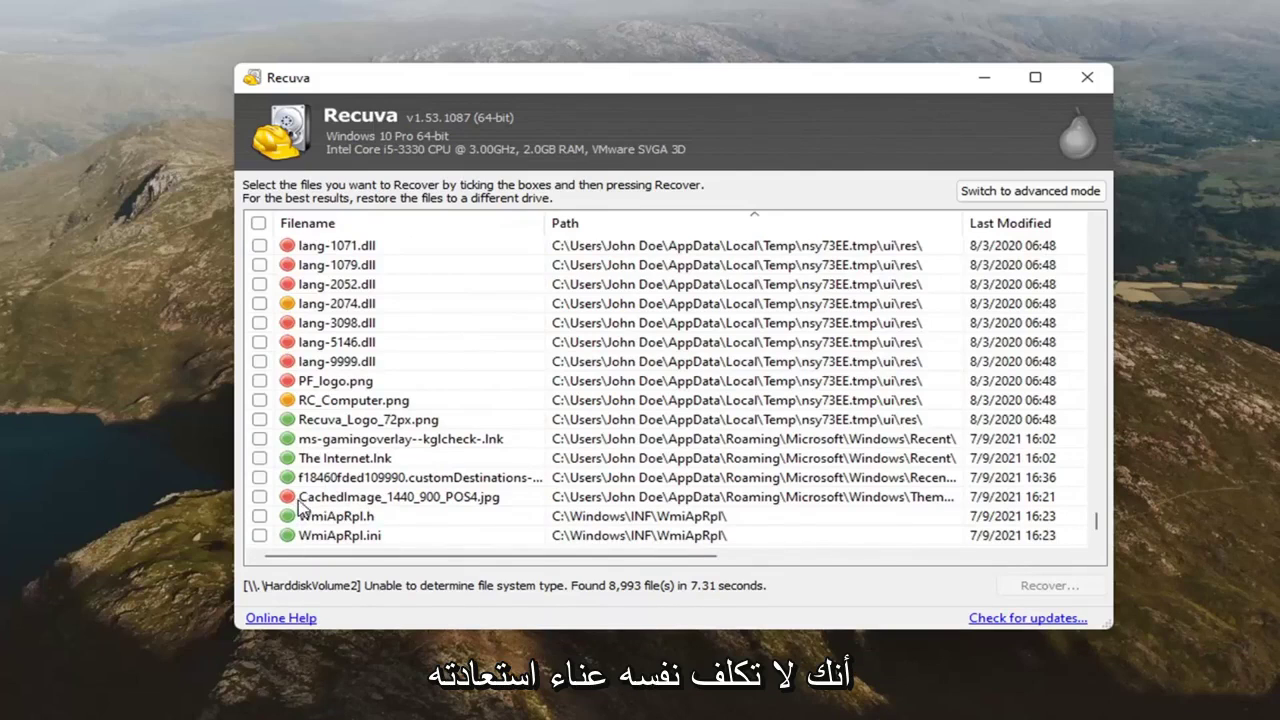
mouse_move(357, 556)
mouse_down()
mouse_move(621, 552)
mouse_move(357, 554)
mouse_up()
Step: Select RC_Computer.png and examine its State and Comment details
click(975, 403)
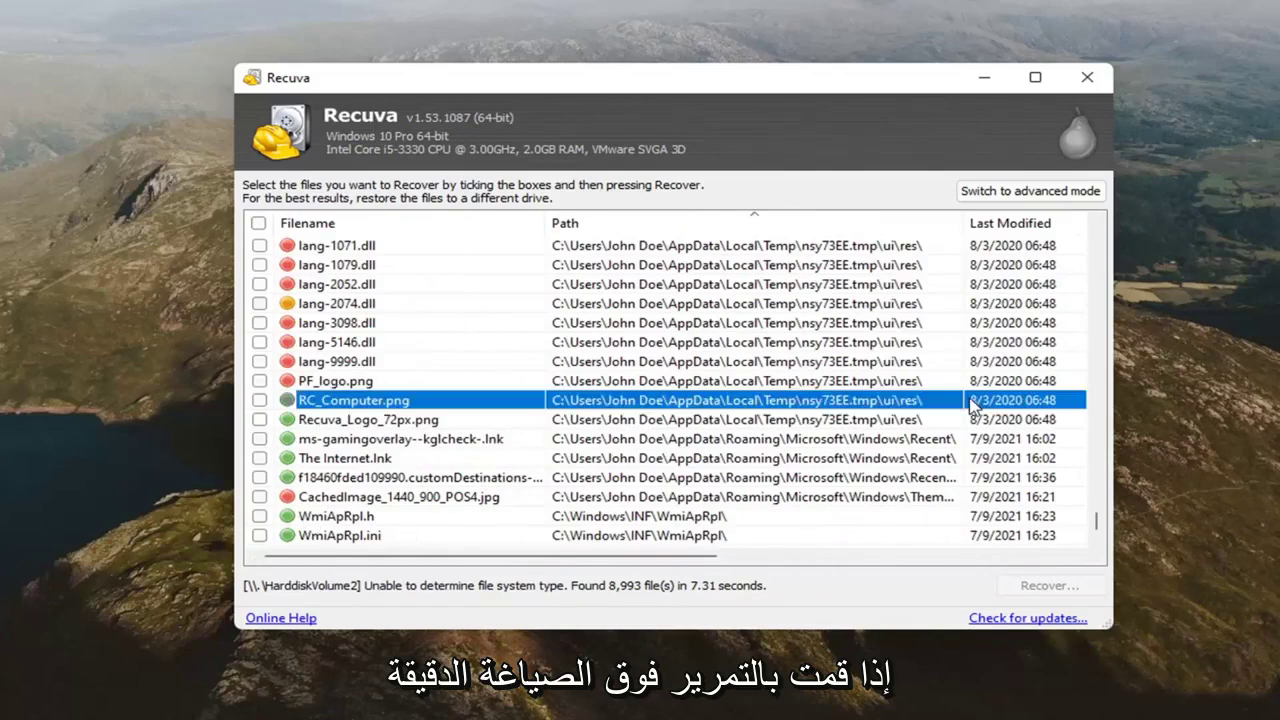
drag(627, 562, 898, 565)
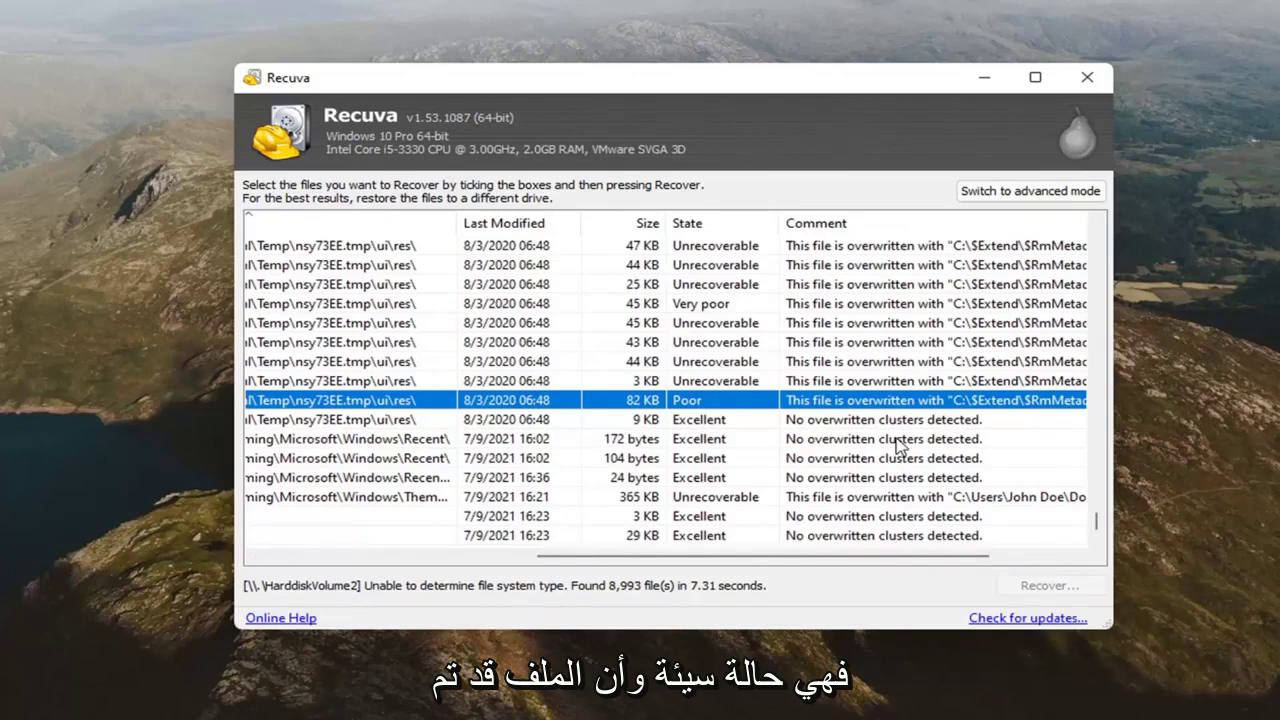
drag(729, 563, 463, 563)
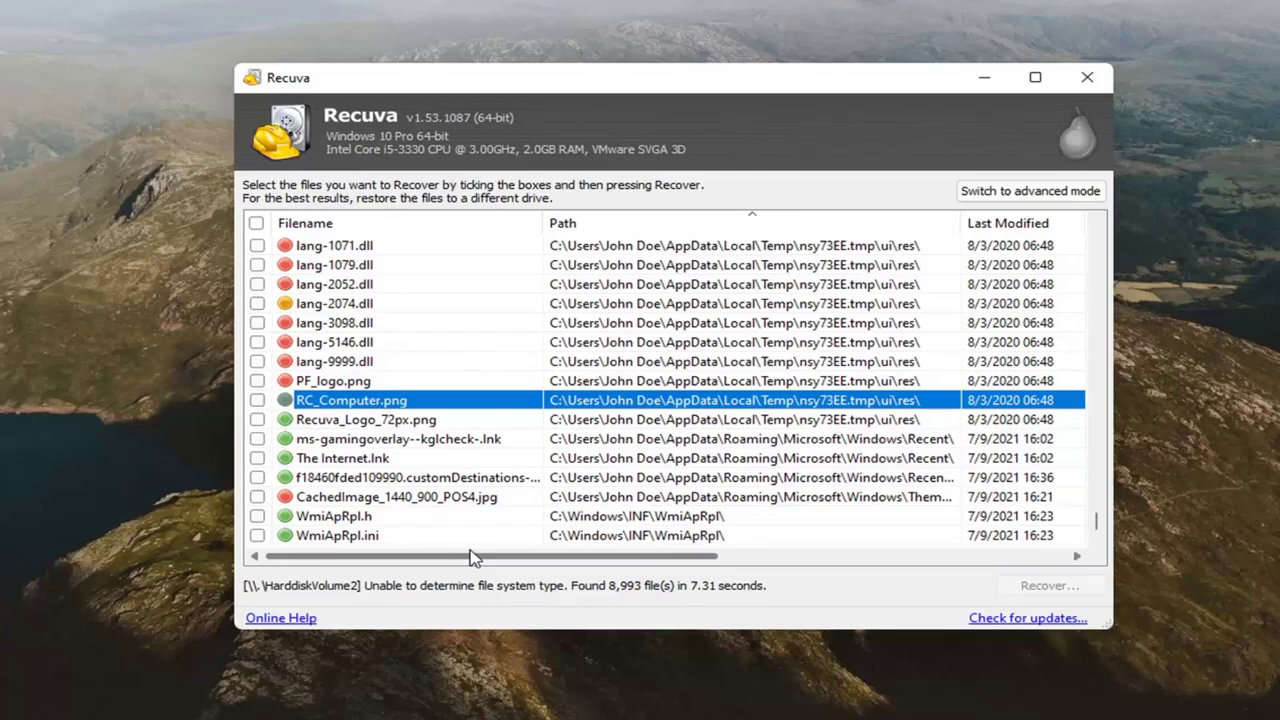
Step: Select The Internet.lnk from the Windows Recent folder in the results list
click(373, 440)
scroll(352, 448, down, 1)
click(374, 400)
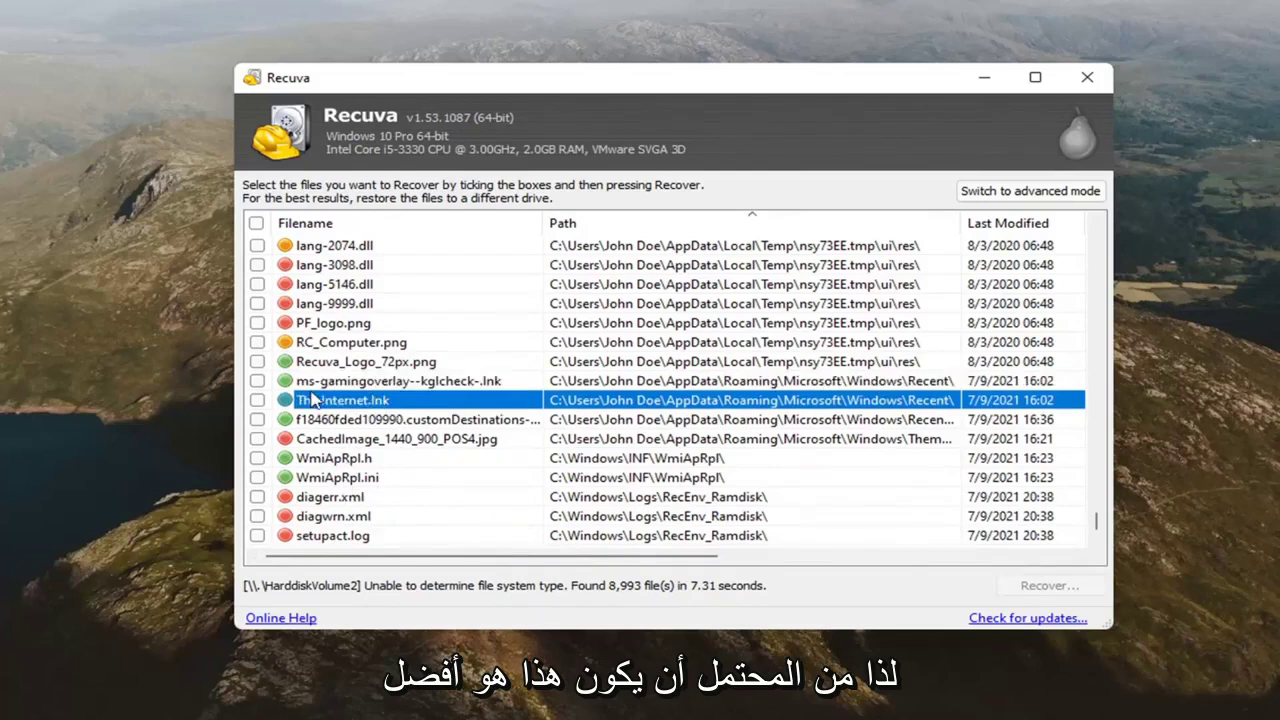
Step: Recover The Internet.lnk to the Desktop, accepting the same-drive restore, and move the recovered shortcut directly below the Recuva shortcut
click(257, 400)
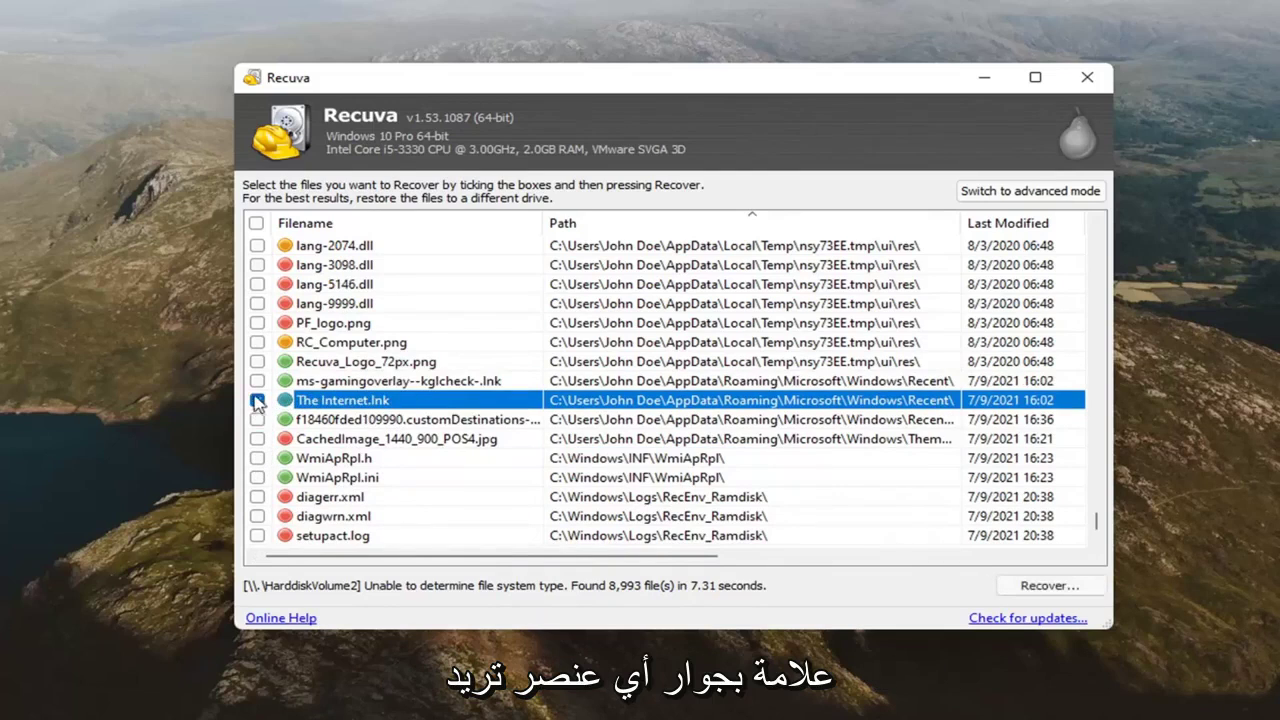
click(1036, 588)
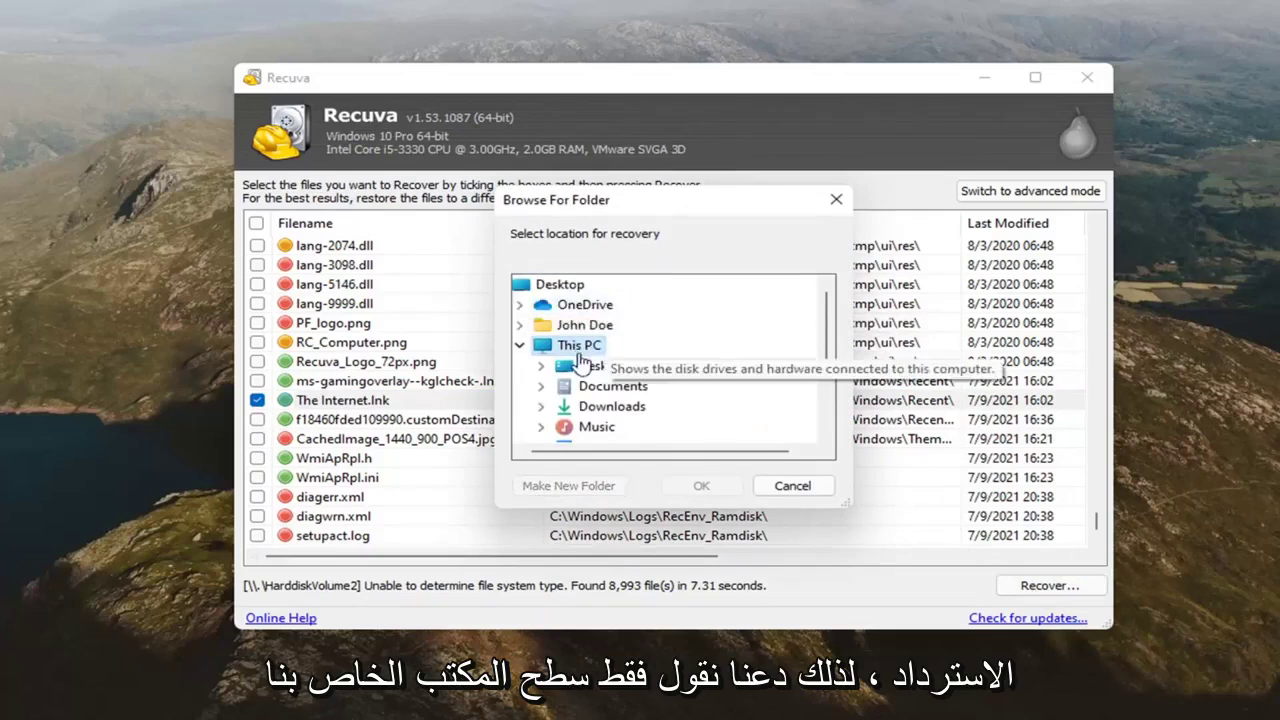
click(591, 368)
click(704, 488)
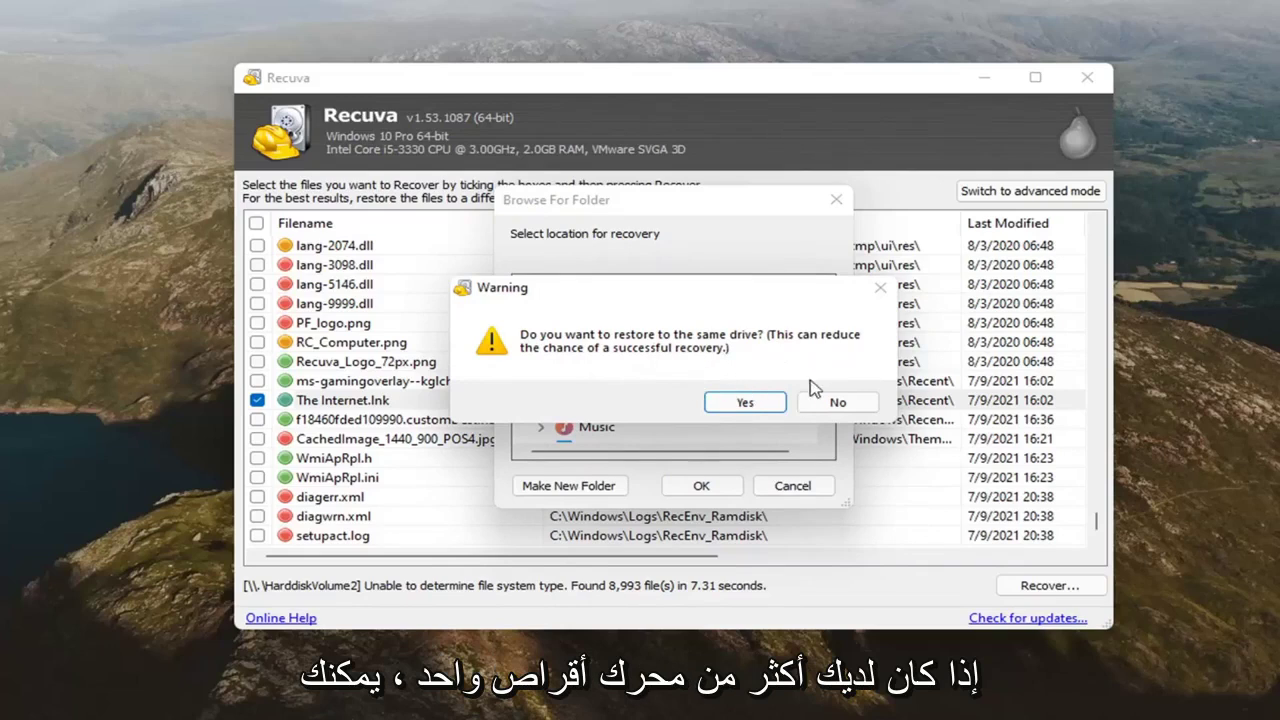
click(745, 402)
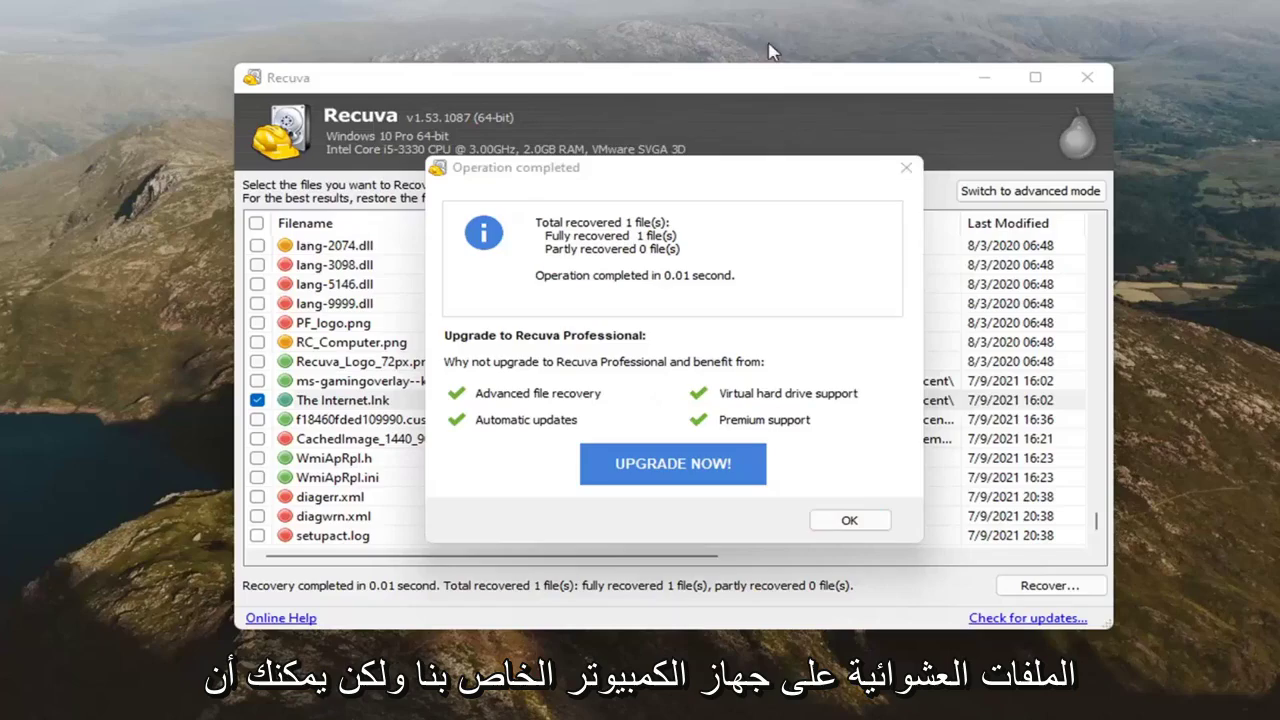
click(906, 167)
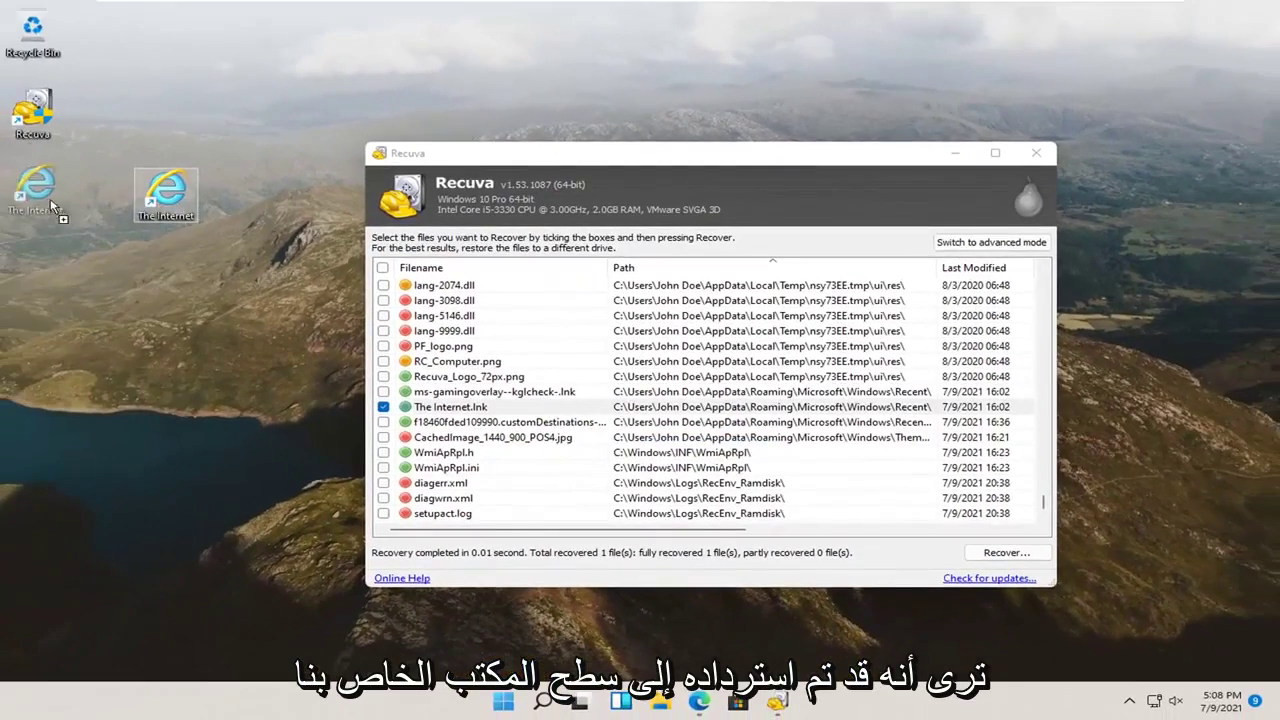
drag(50, 198, 52, 196)
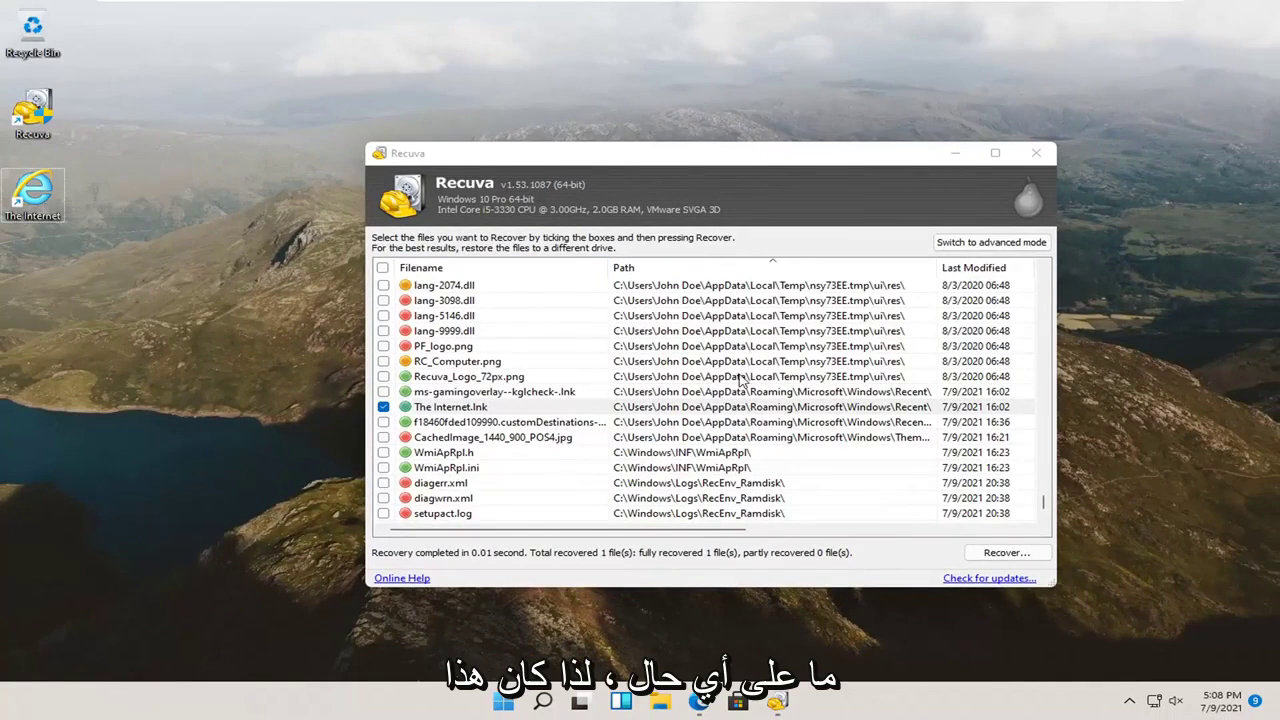
Step: Sort the found files by filename and look back through the list to the lang .dll entries
scroll(627, 400, down, 4)
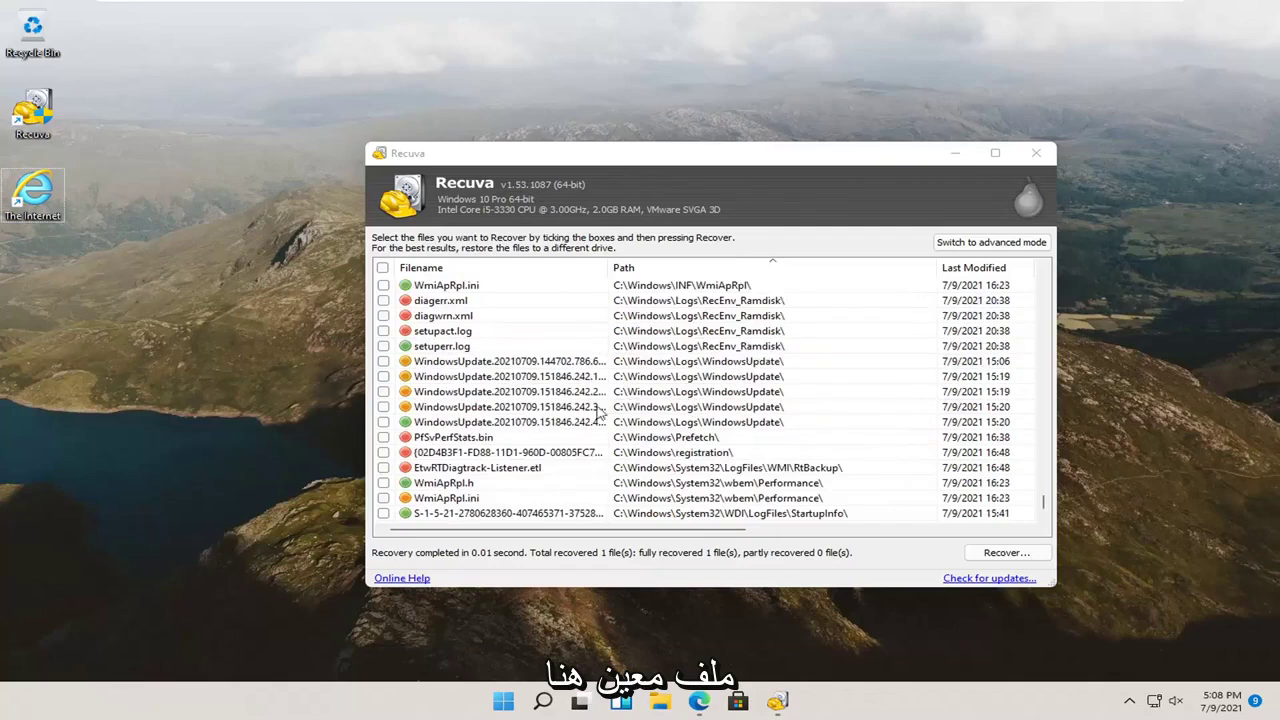
click(430, 268)
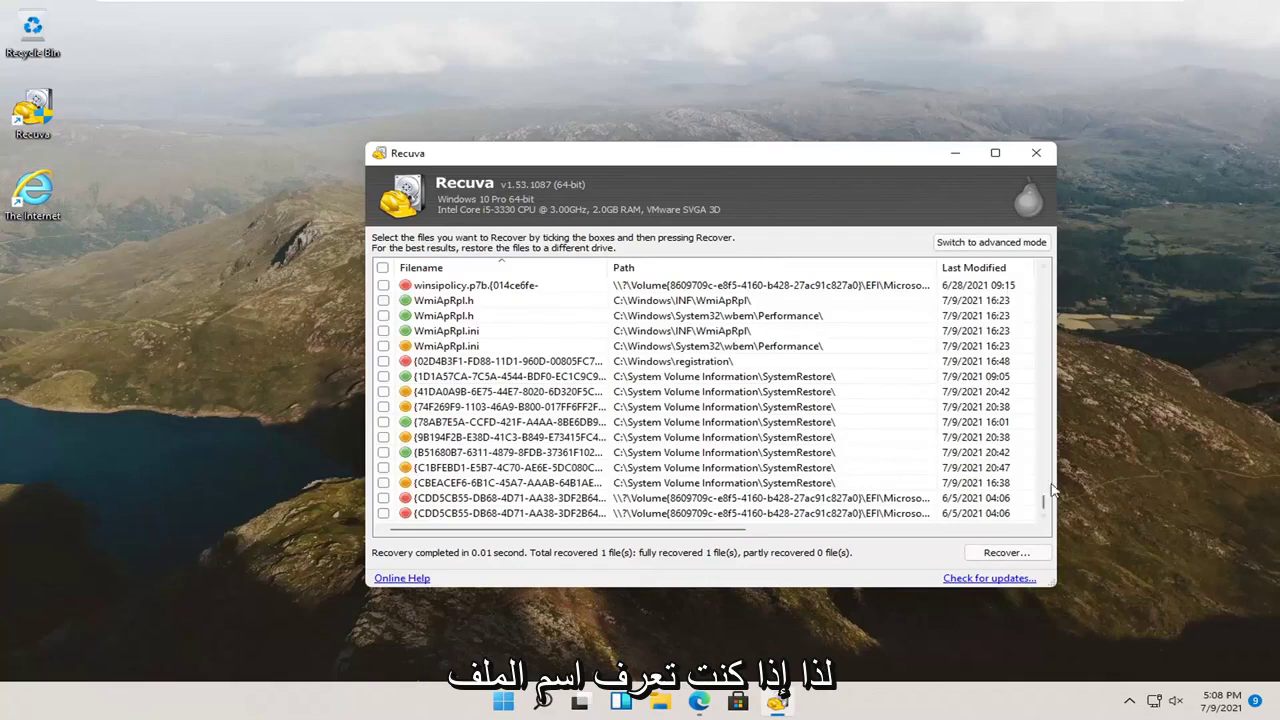
scroll(700, 420, up, 15)
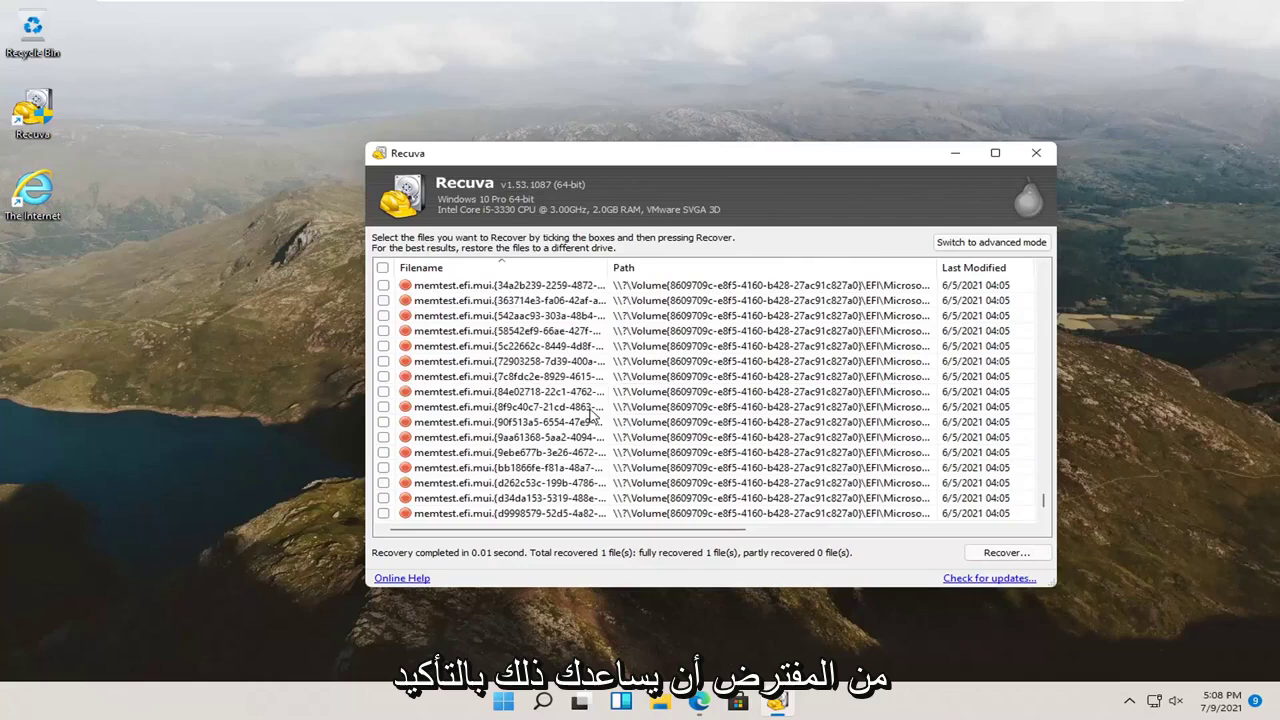
scroll(580, 418, up, 5)
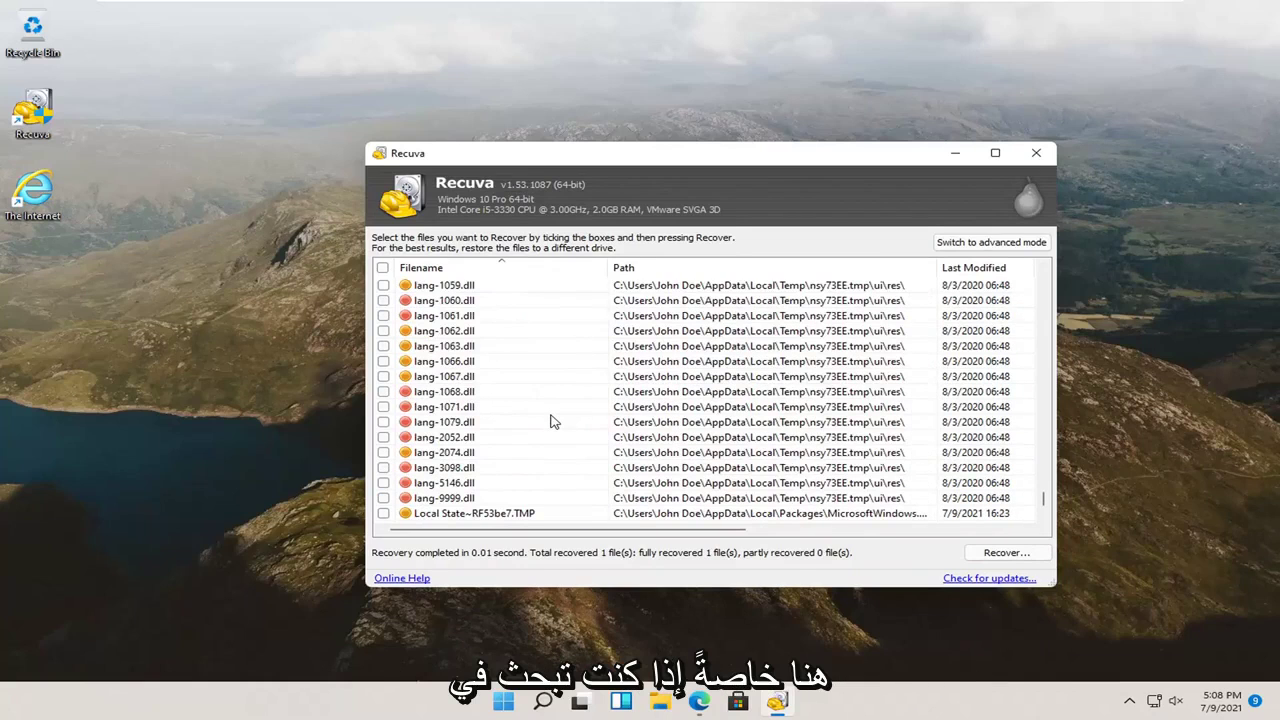
Step: Switch to advanced mode and check which drives can be chosen for scanning
click(970, 243)
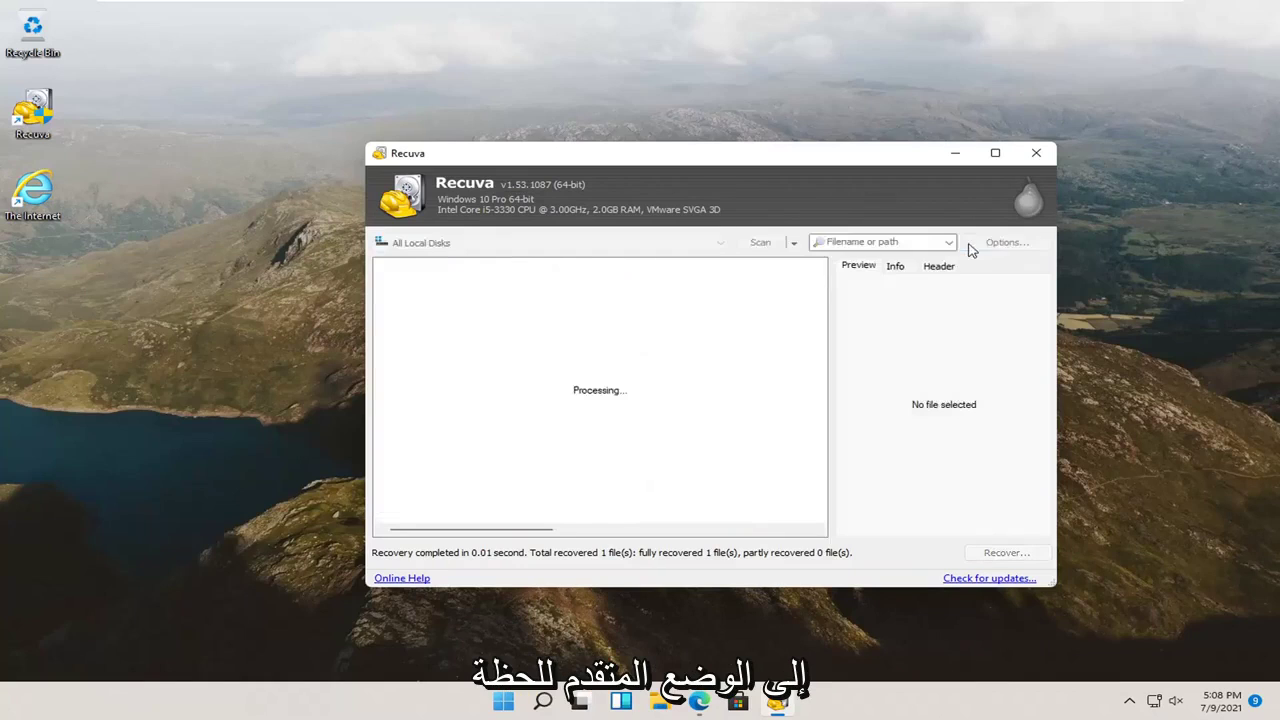
click(474, 244)
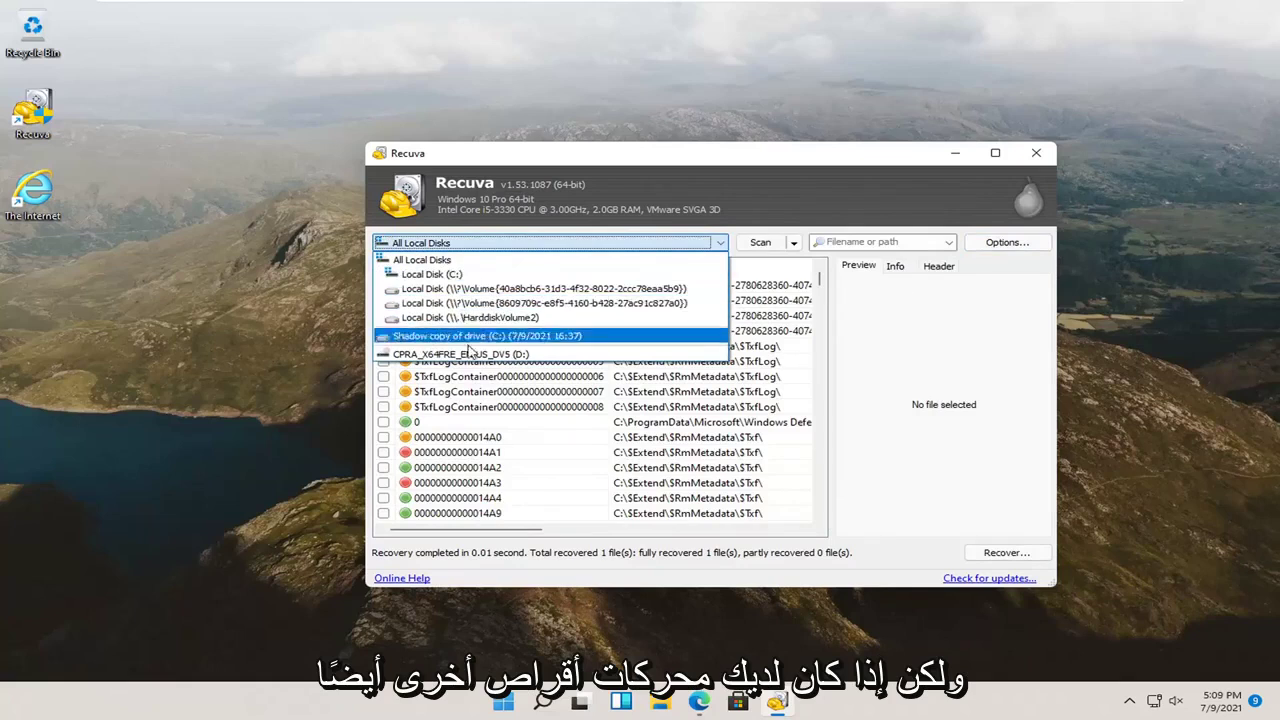
click(813, 345)
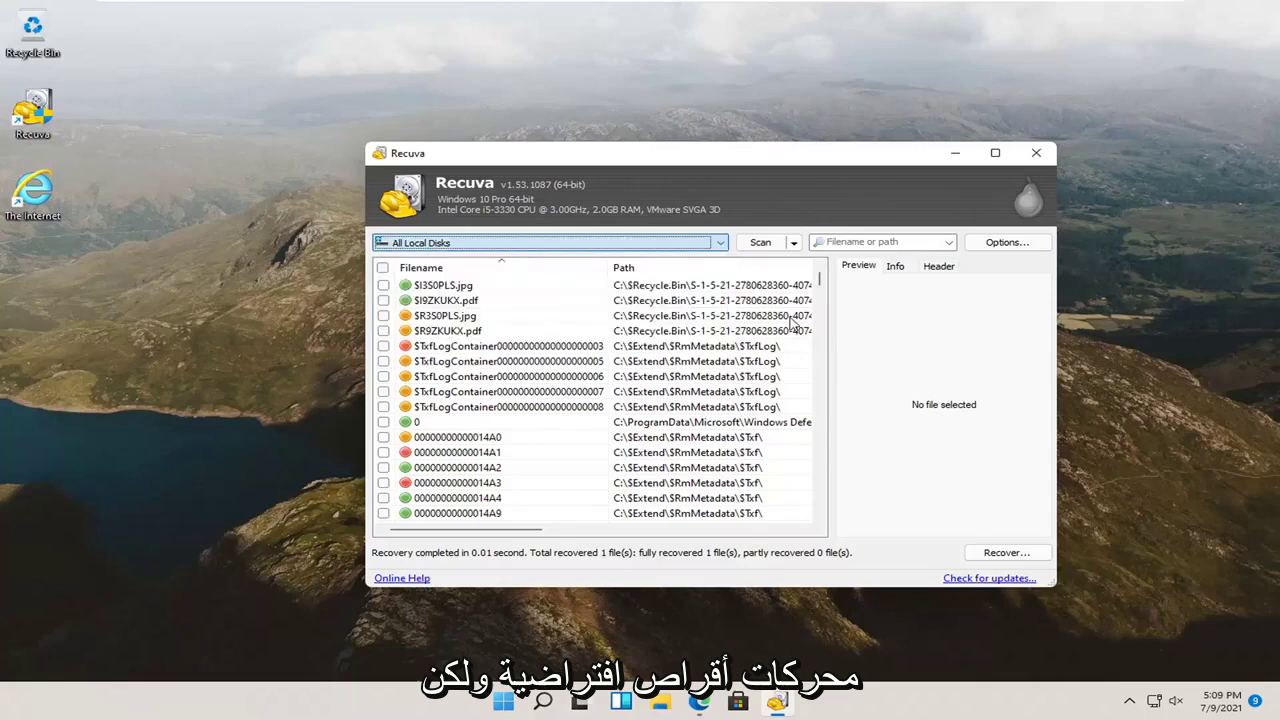
Step: Select the Windows Defender file named 0 and examine its Info and Header details
click(790, 346)
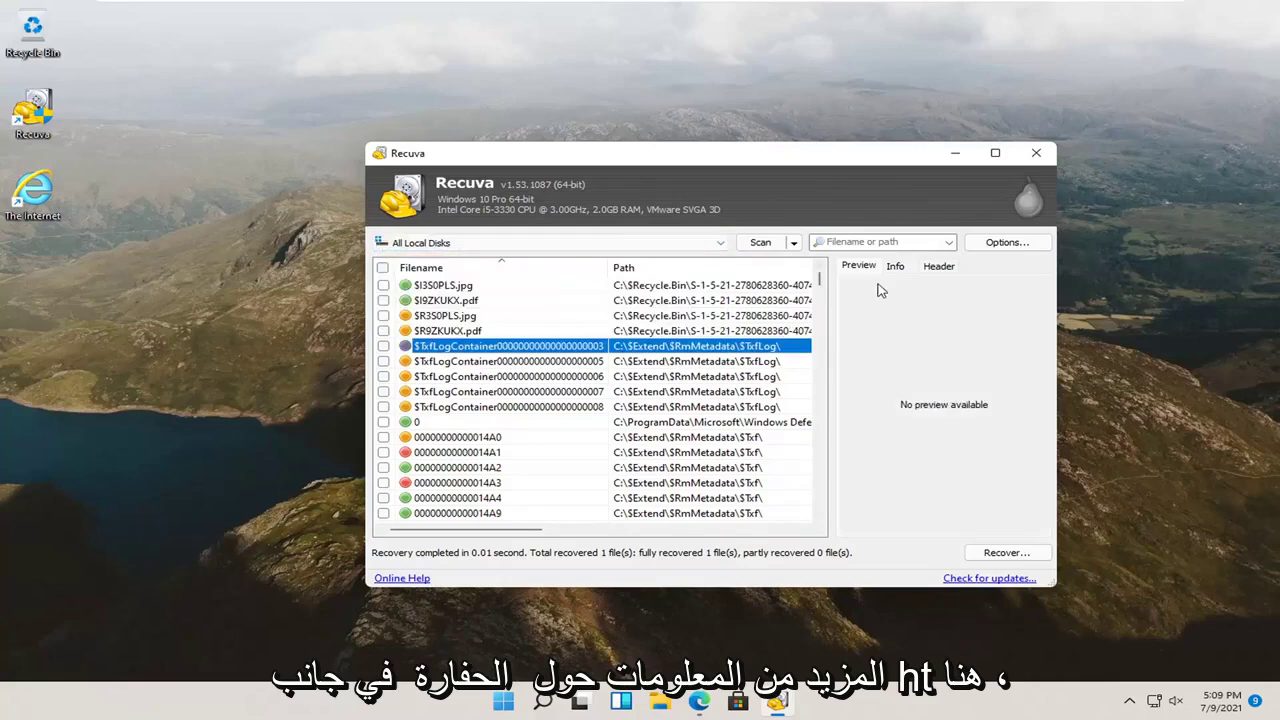
click(468, 424)
click(895, 267)
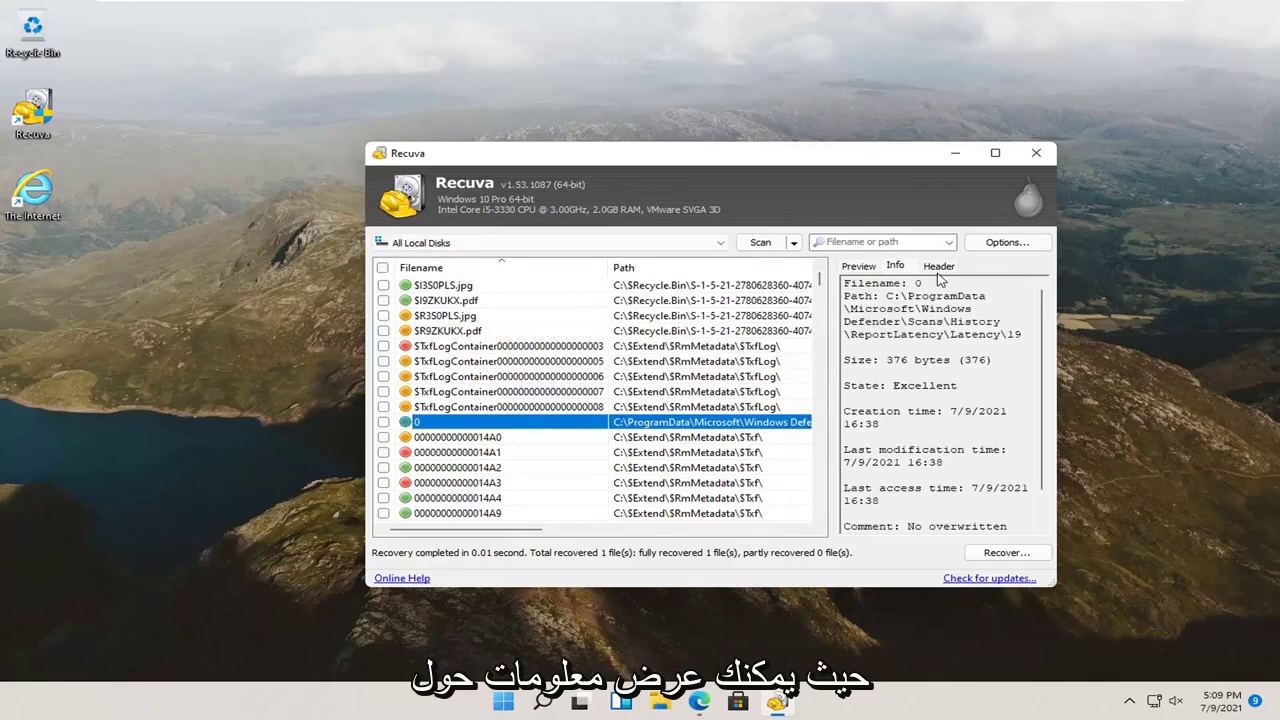
drag(900, 450, 943, 450)
drag(886, 411, 935, 385)
click(938, 265)
scroll(942, 404, up, 1)
scroll(942, 404, down, 1)
Step: Review the available scan types and run Scan Files on All Local Disks, stopping the scan early
click(796, 243)
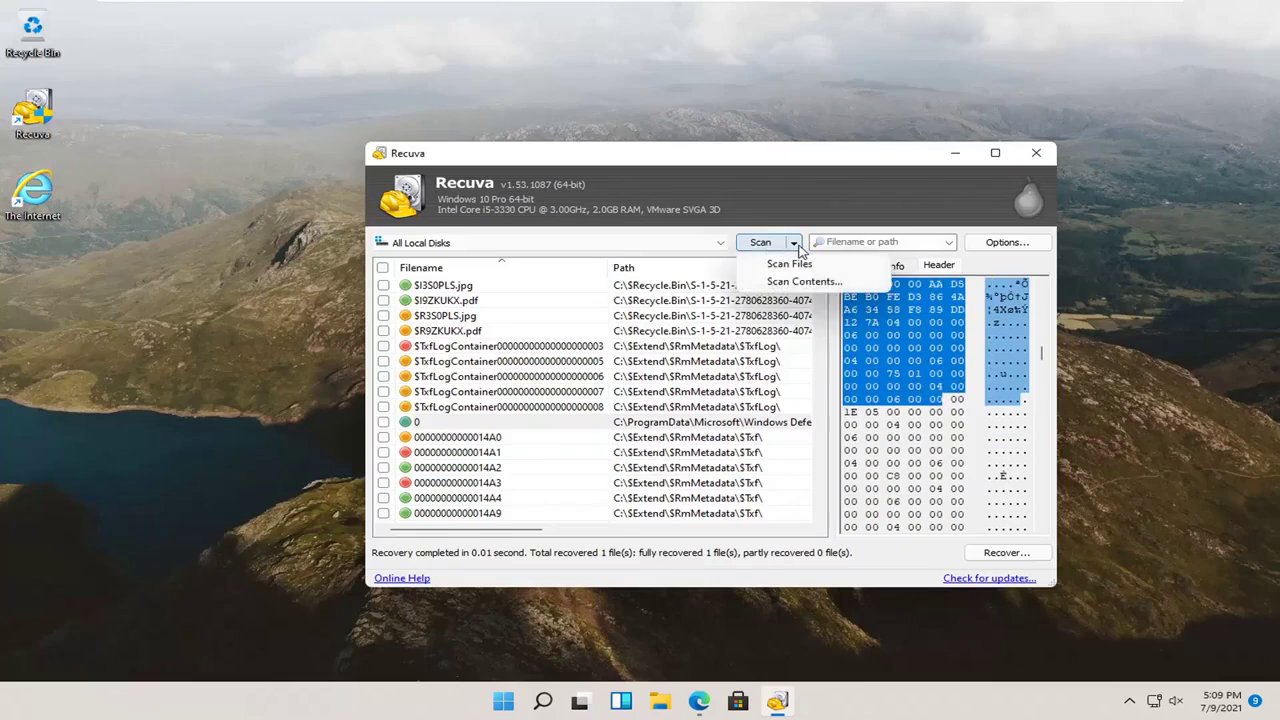
click(862, 218)
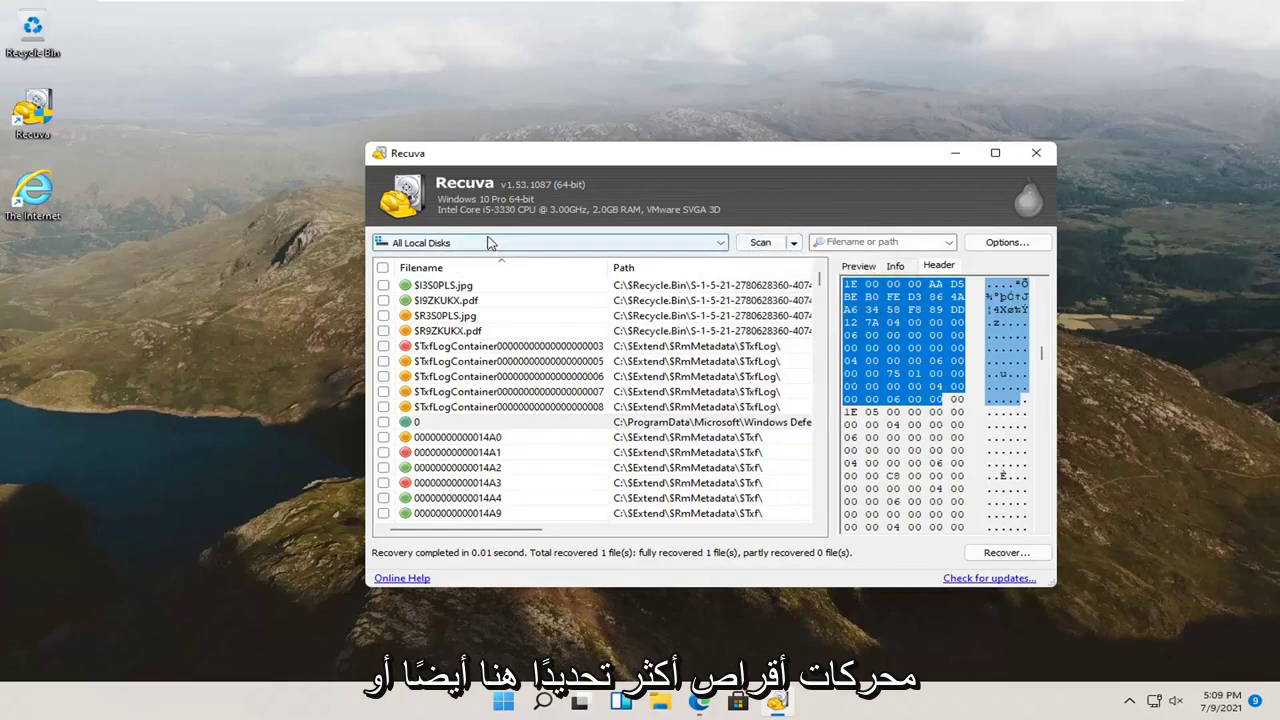
click(794, 243)
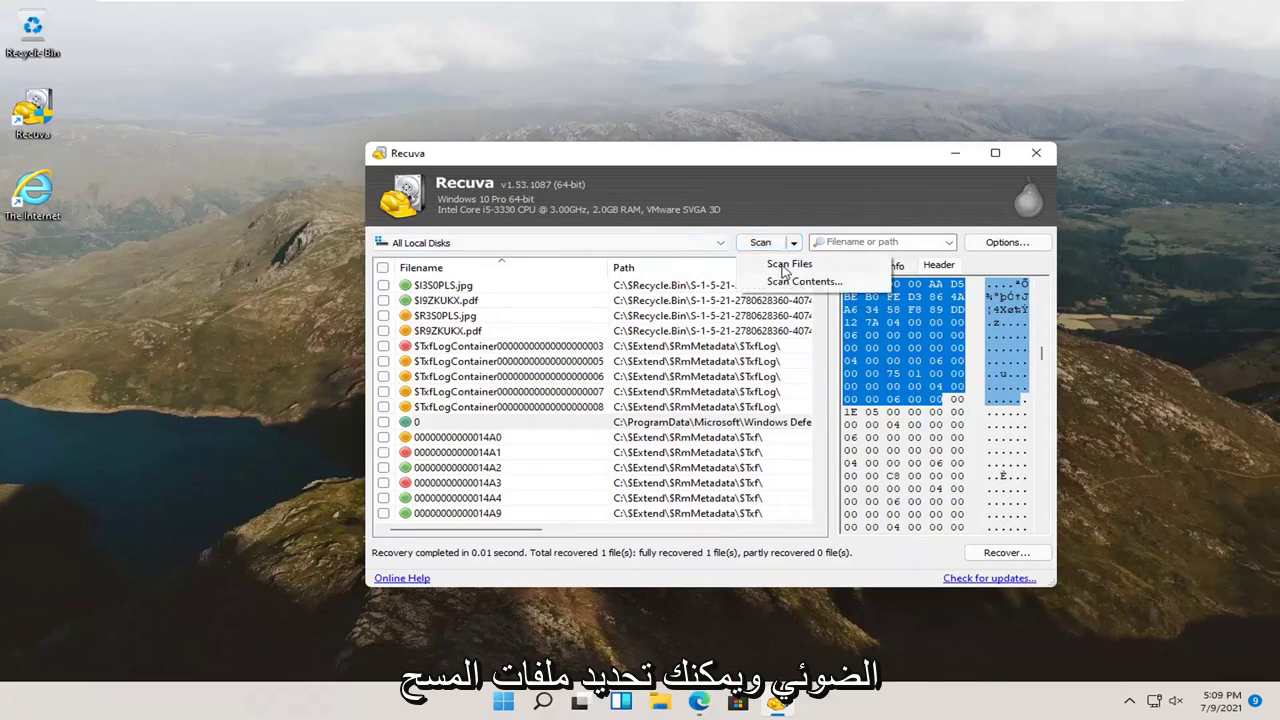
click(692, 250)
click(794, 243)
click(794, 243)
click(780, 266)
click(708, 422)
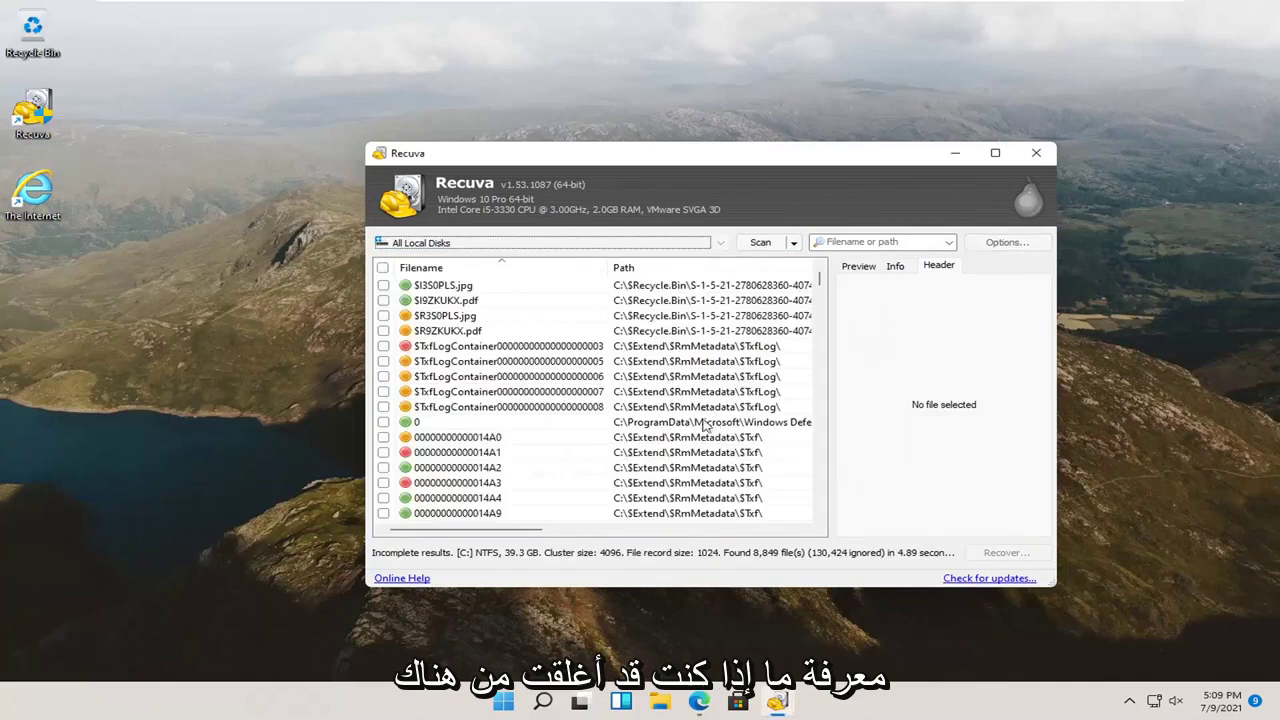
Step: Look through the pages of the program options without changing anything, and close Recuva
click(1005, 247)
click(604, 243)
click(648, 243)
click(694, 244)
click(735, 244)
click(694, 243)
key(Escape)
click(1036, 153)
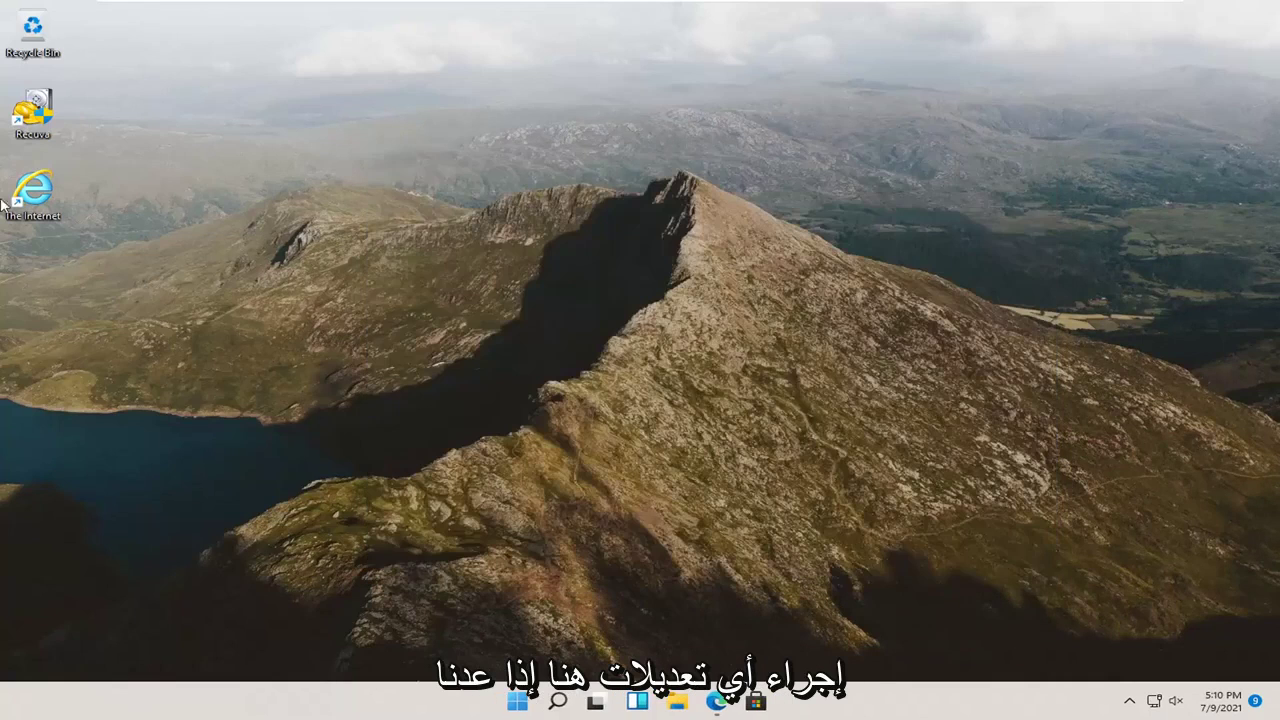
Step: Relaunch Recuva with permission to make changes and continue past the wizard's welcome page
click(33, 118)
double_click(36, 130)
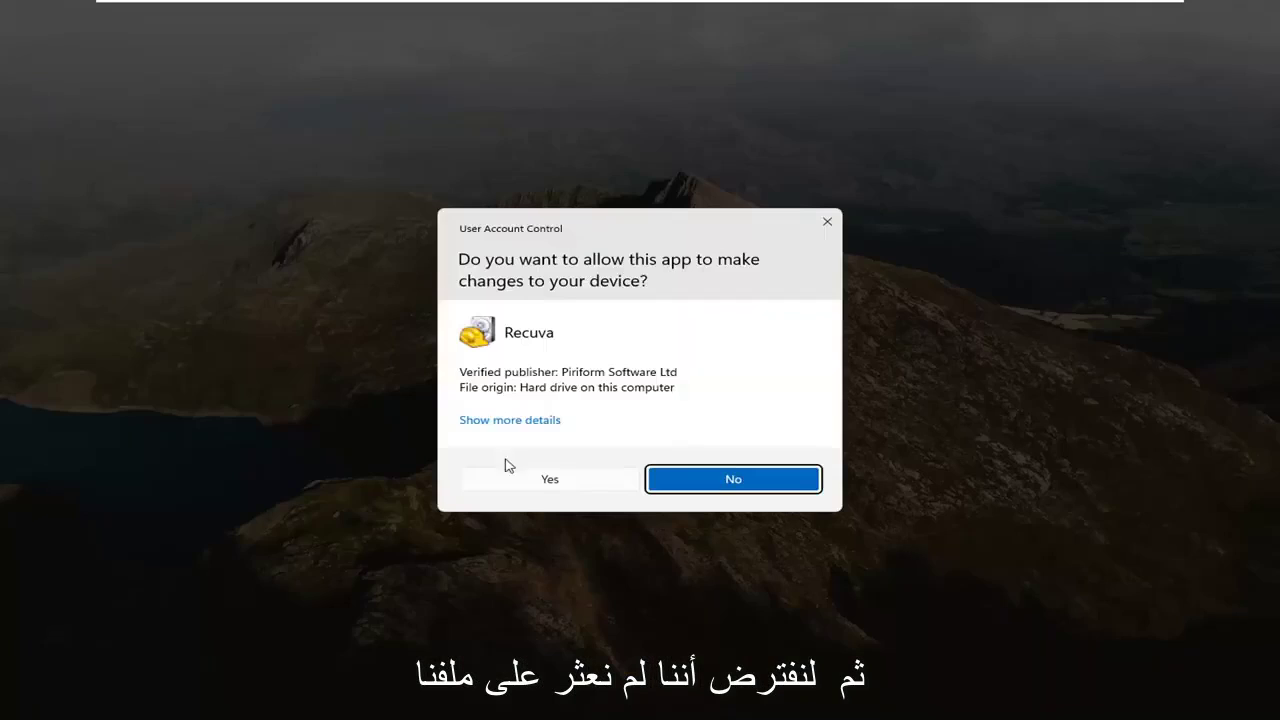
click(519, 481)
click(808, 538)
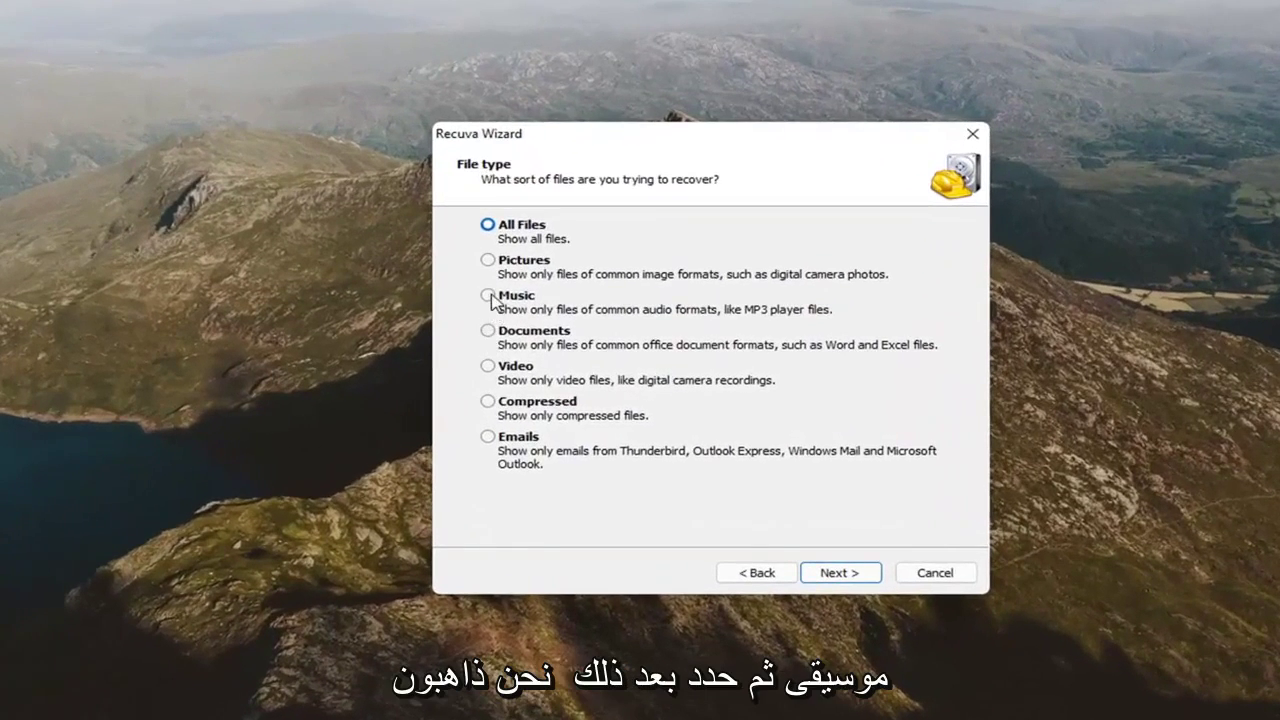
Step: Run a Deep Scan for Music files with the location set to I'm not sure, and dismiss the closing warning
click(488, 296)
click(842, 578)
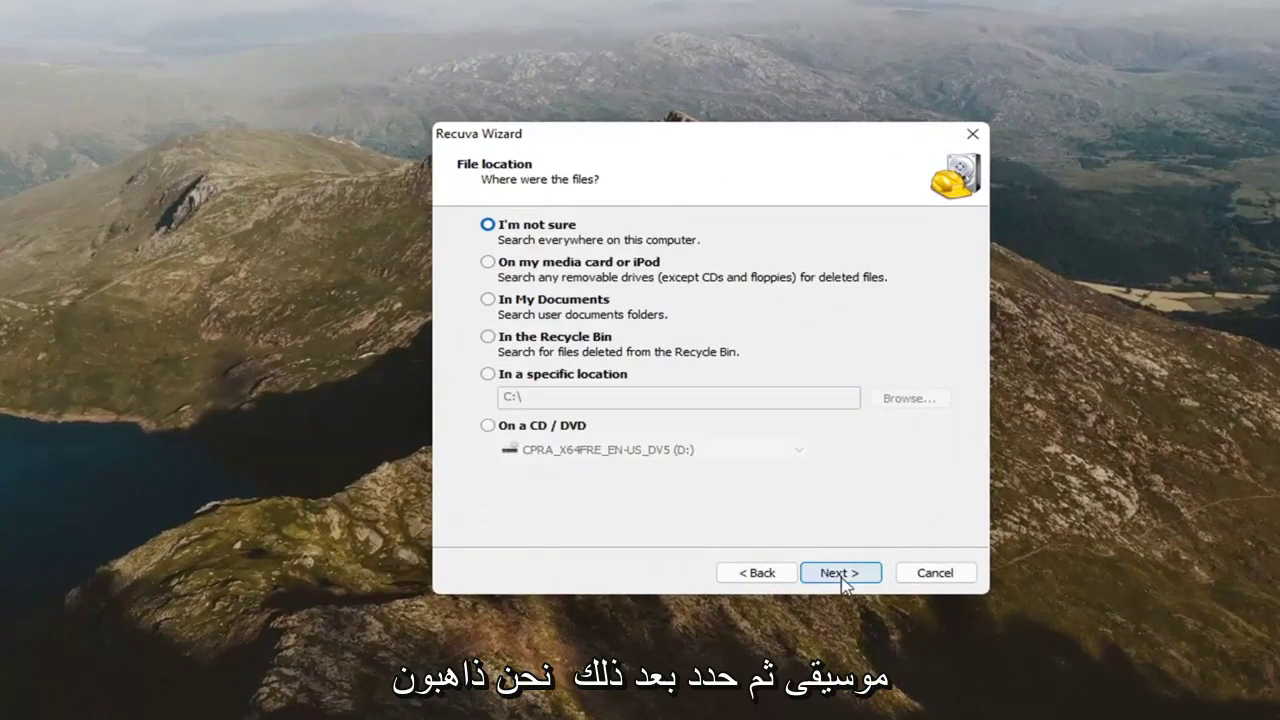
click(838, 573)
click(633, 394)
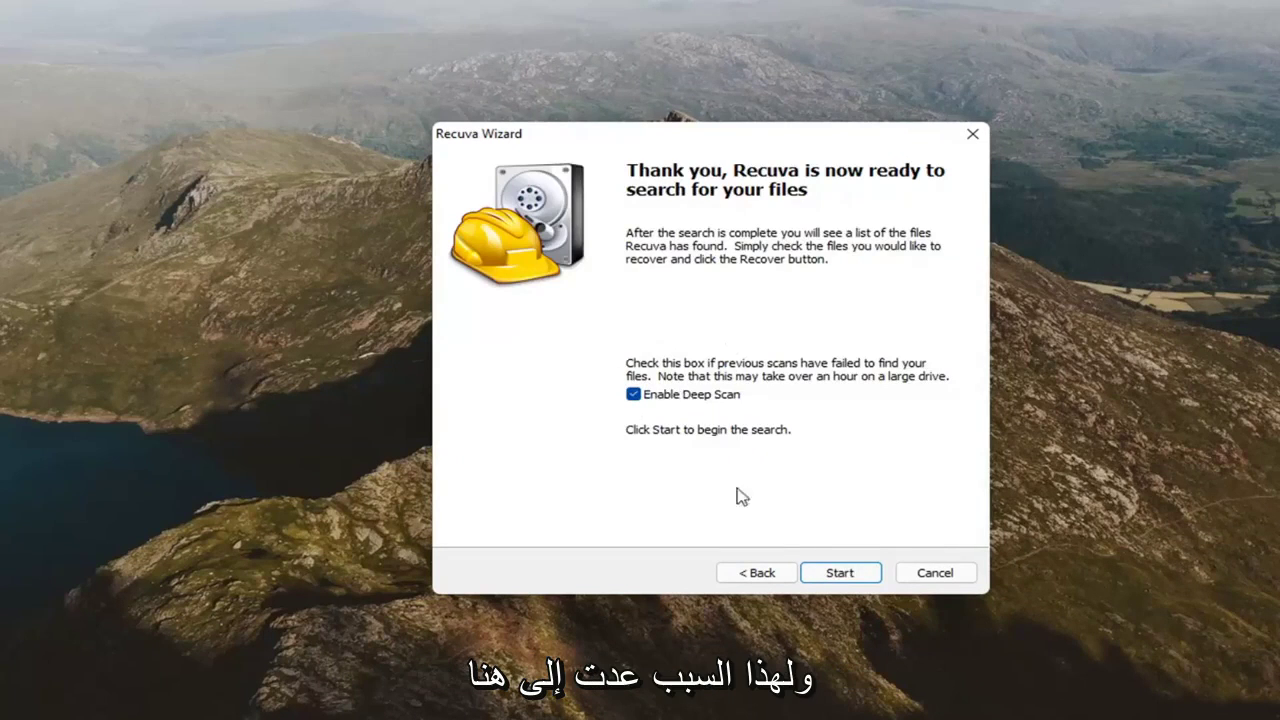
click(838, 573)
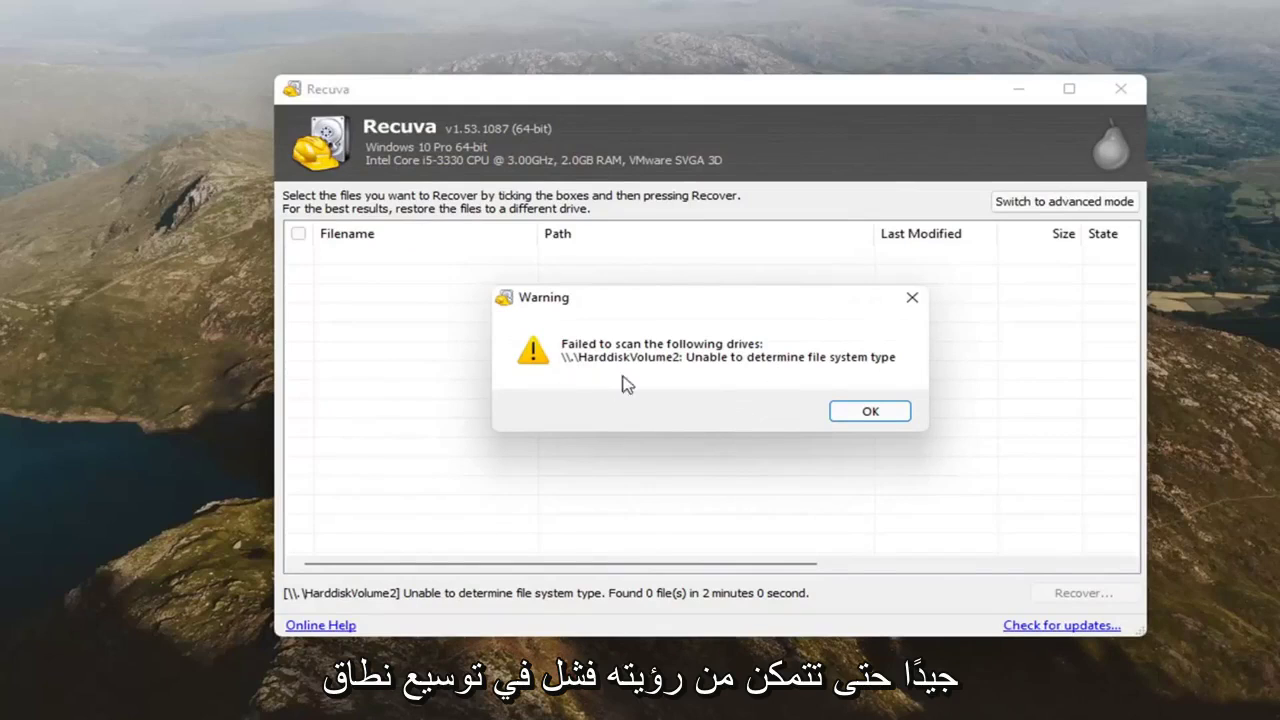
click(911, 300)
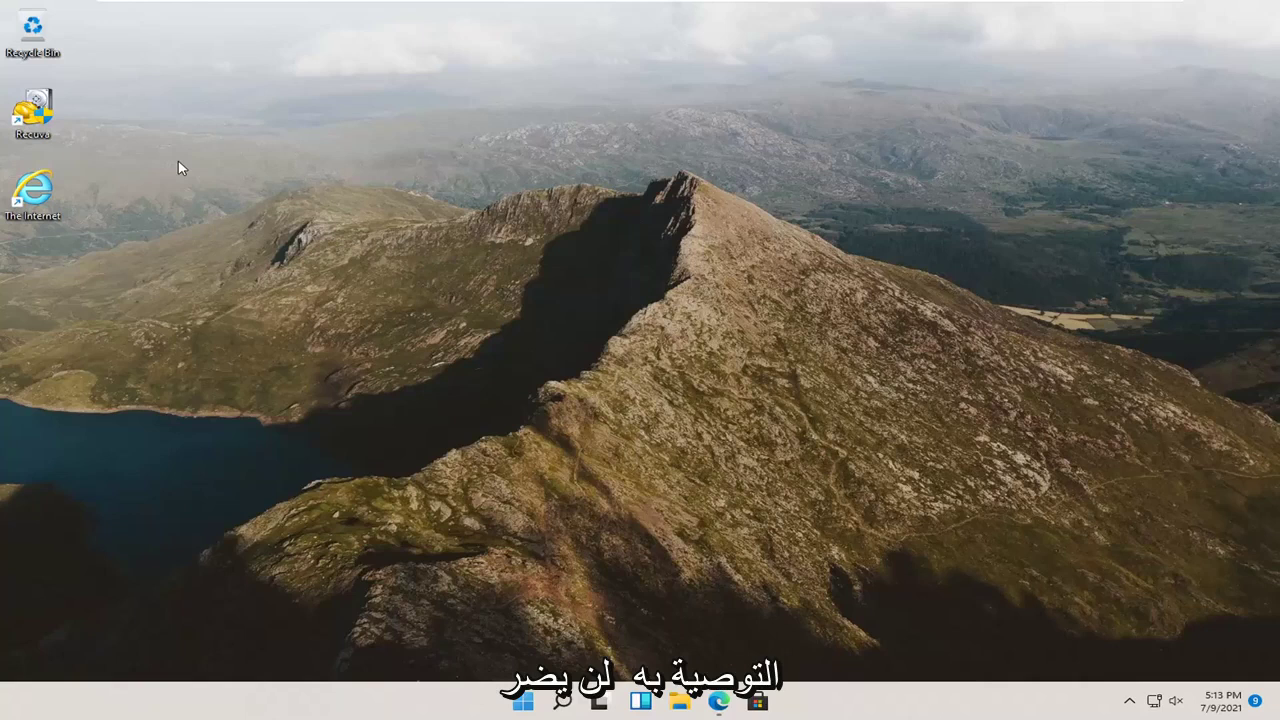
drag(266, 114, 714, 380)
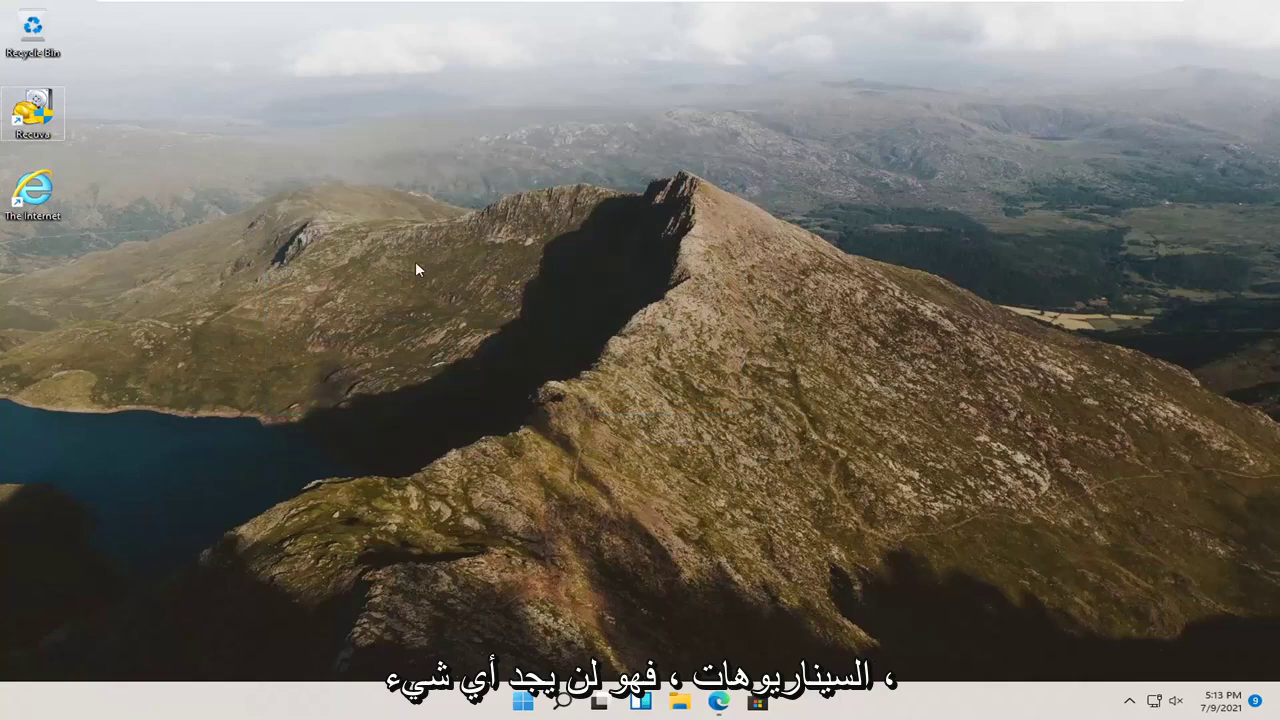